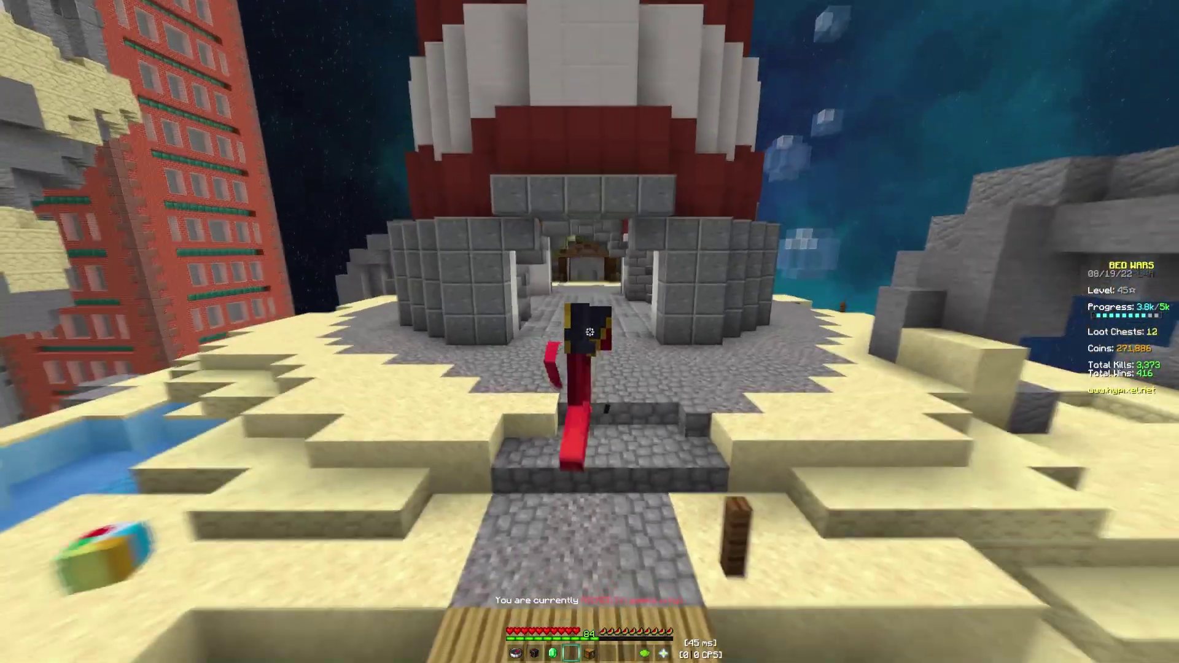
- Open the game options and review the skin customization settings for the cape, jacket, sleeves, pants and hat
key("s")
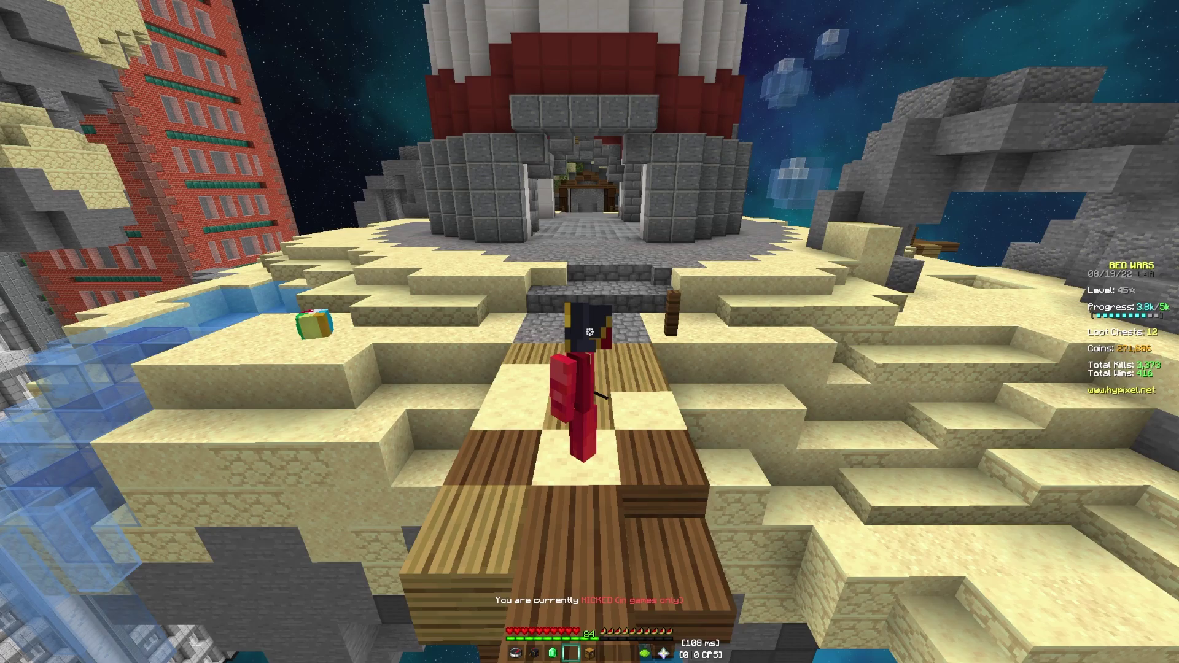
key("Escape")
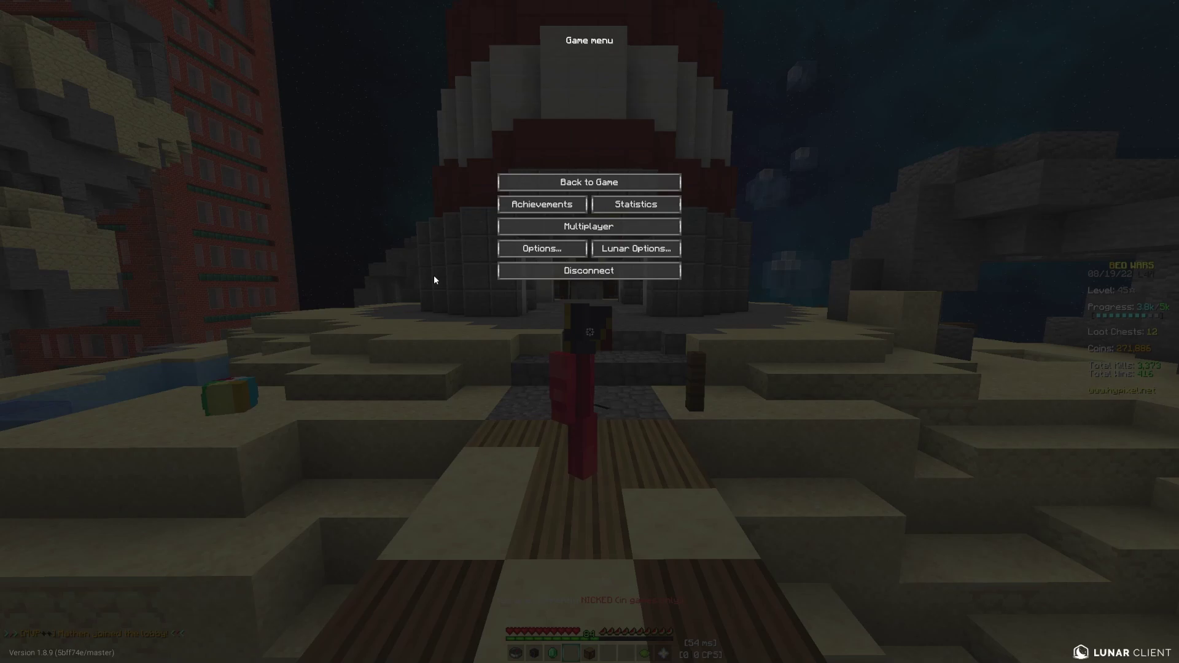
left_click(541, 248)
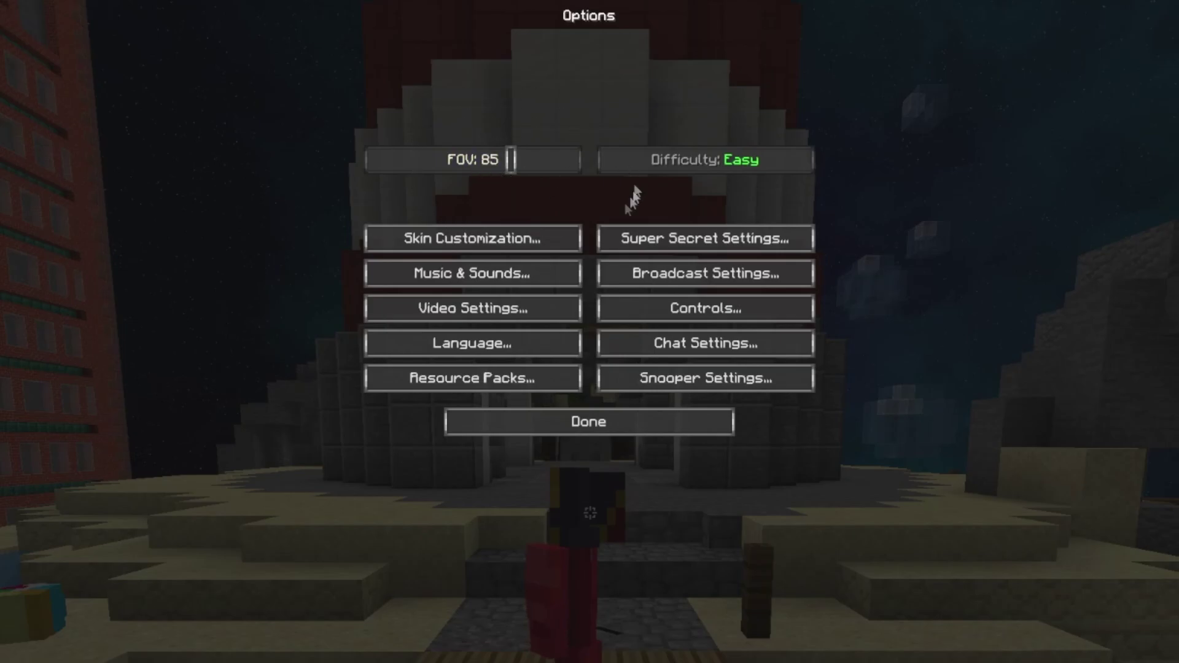
left_click(472, 239)
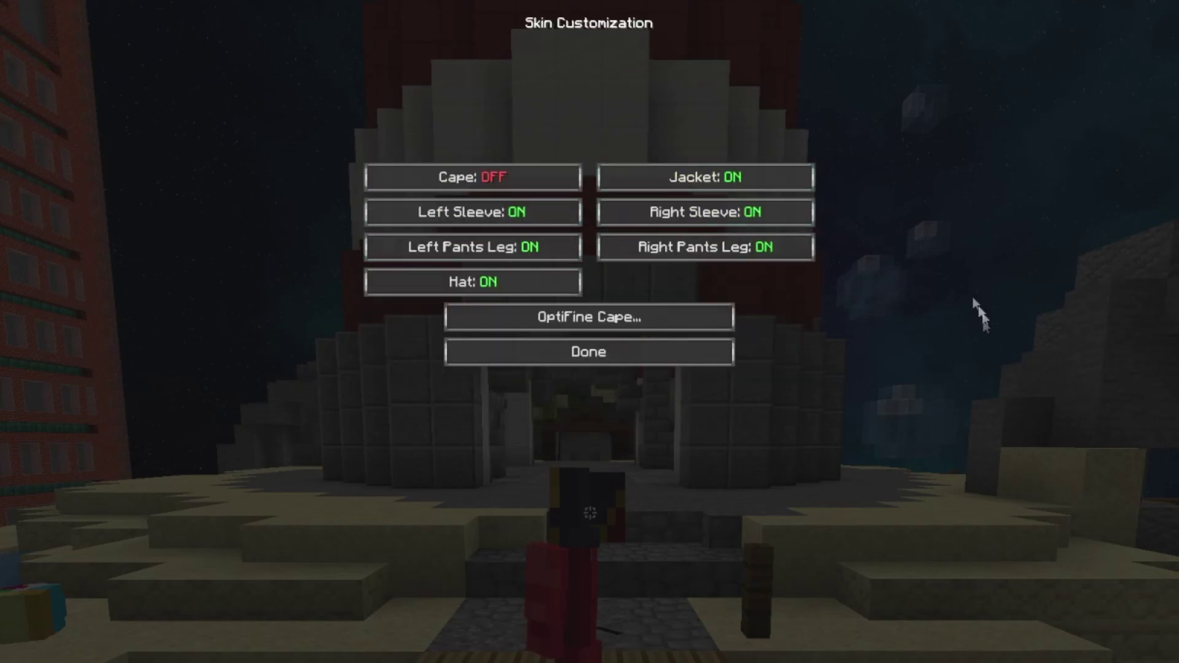
left_click(640, 354)
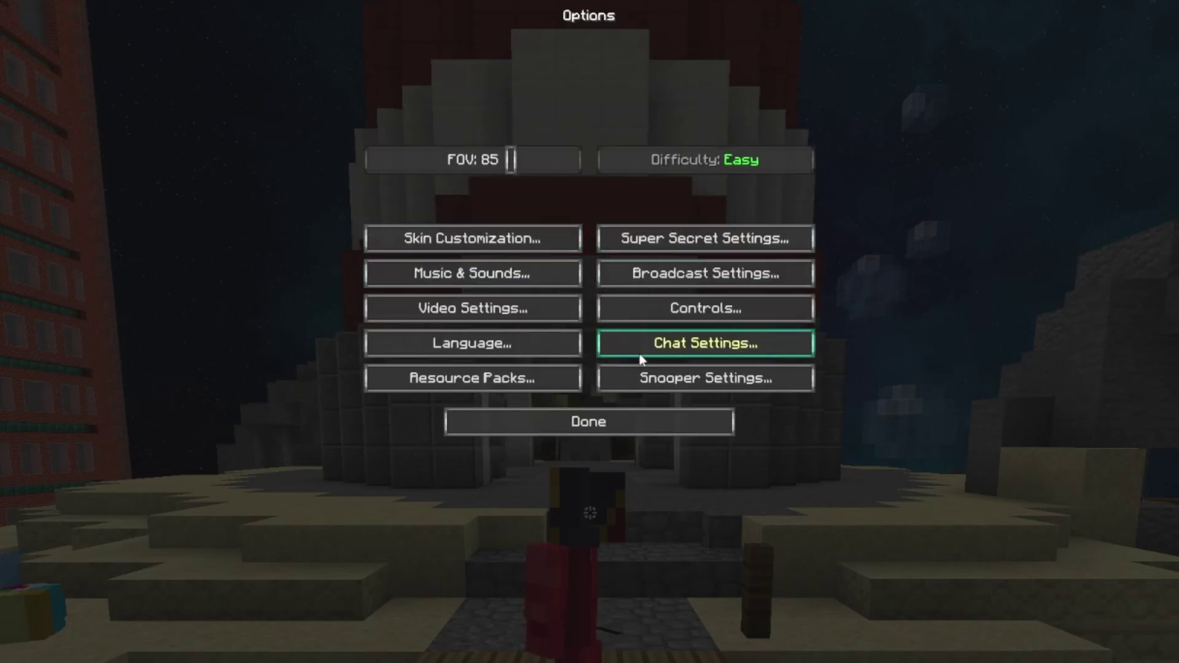
- Review the video settings, including the details, animation and quality options
left_click(433, 279)
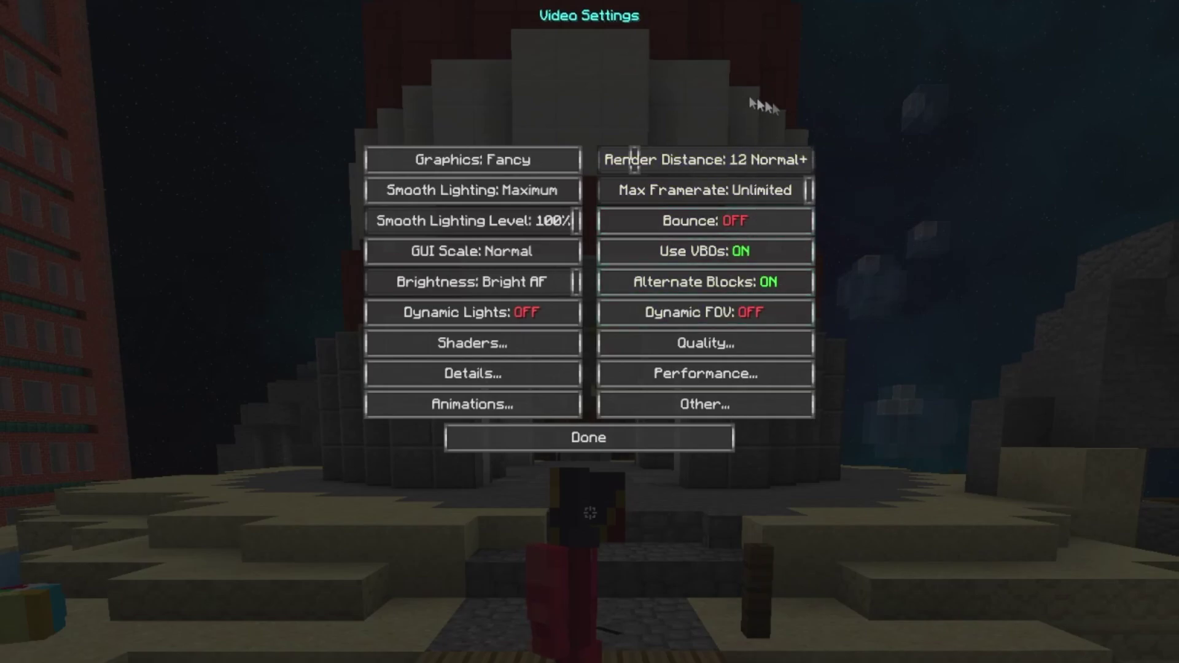
left_click(472, 373)
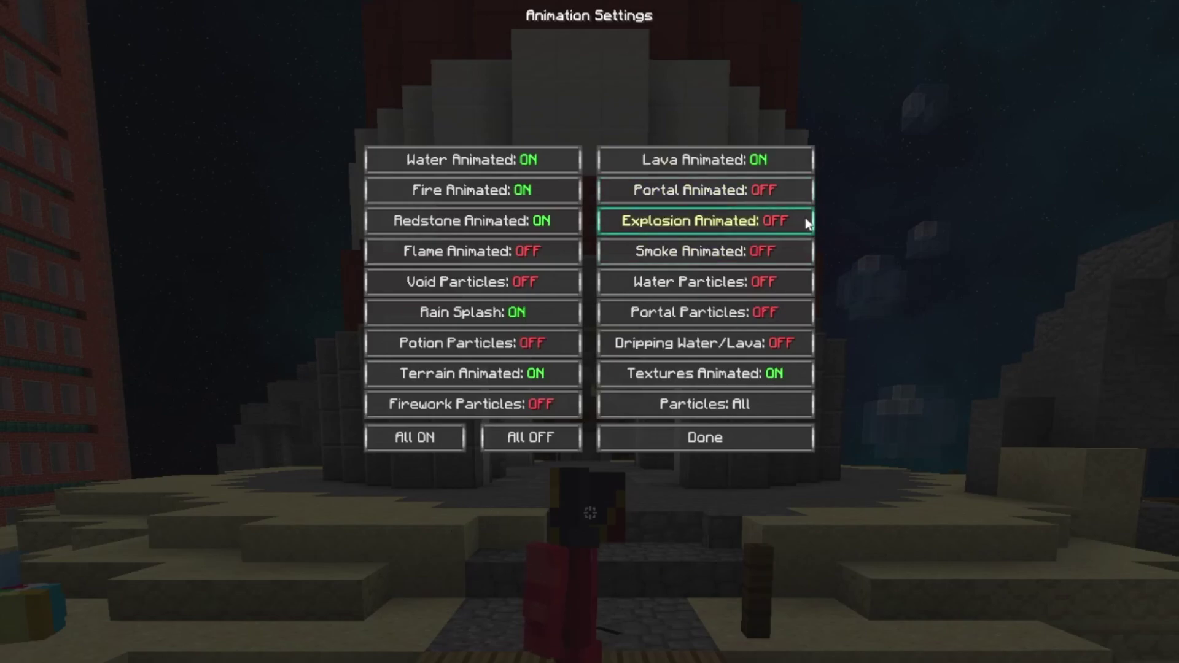
key("Escape")
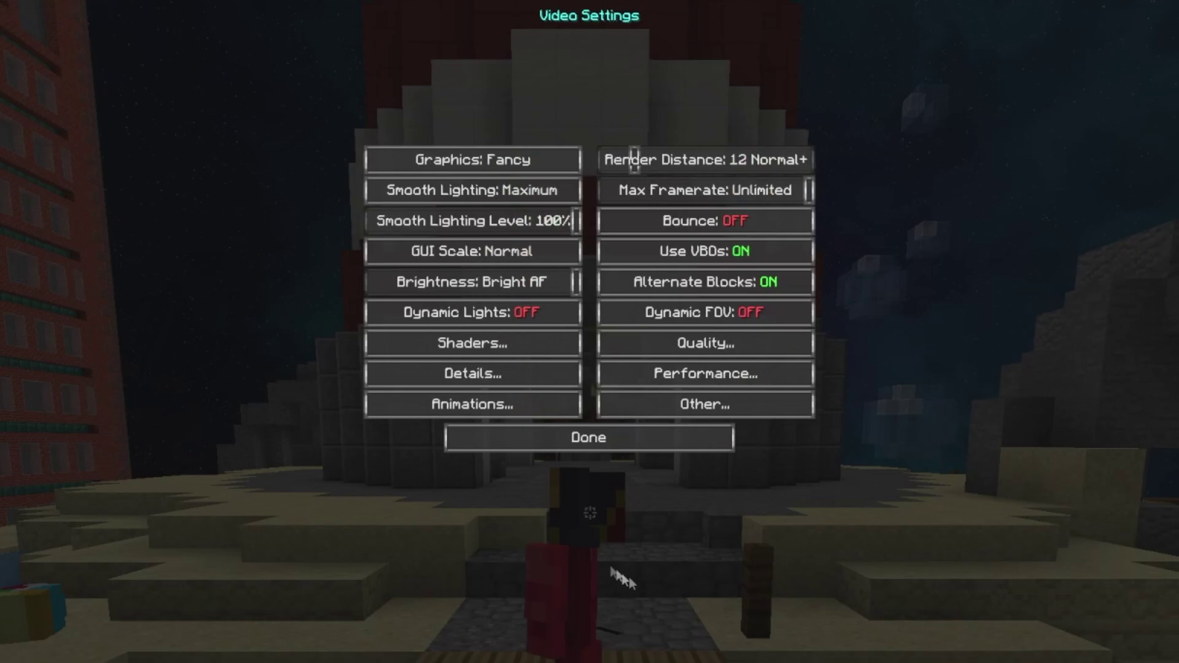
left_click(736, 345)
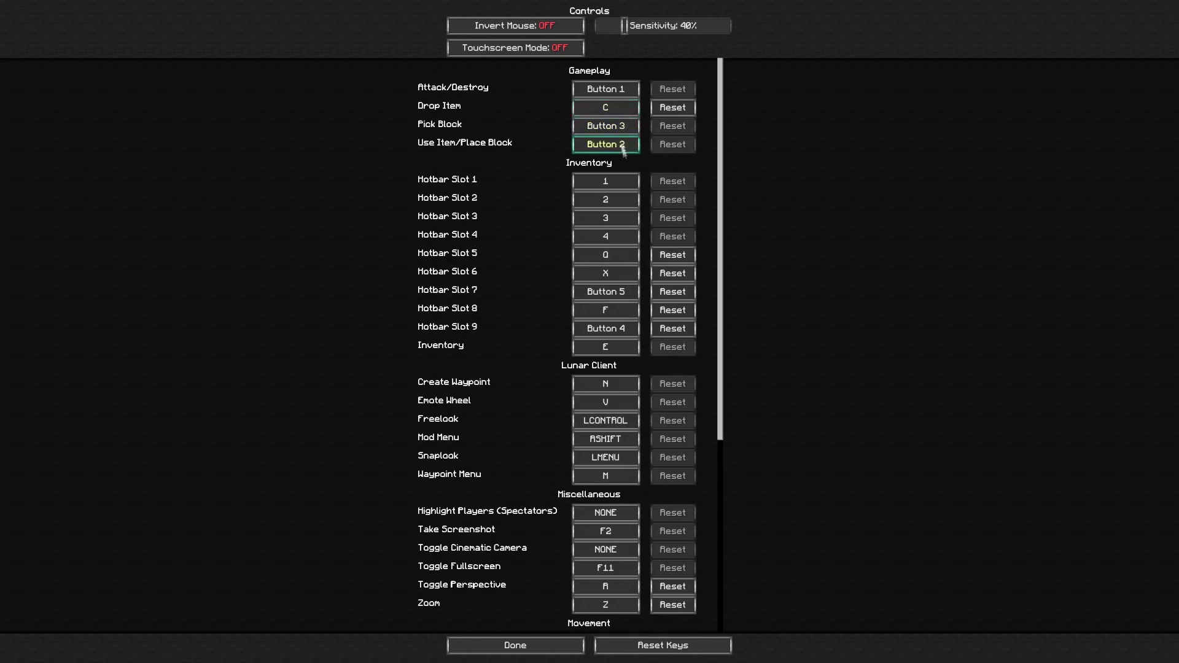
- Review the control bindings for gameplay, inventory, Lunar Client, miscellaneous and movement actions
scroll(611, 153, "down", 3)
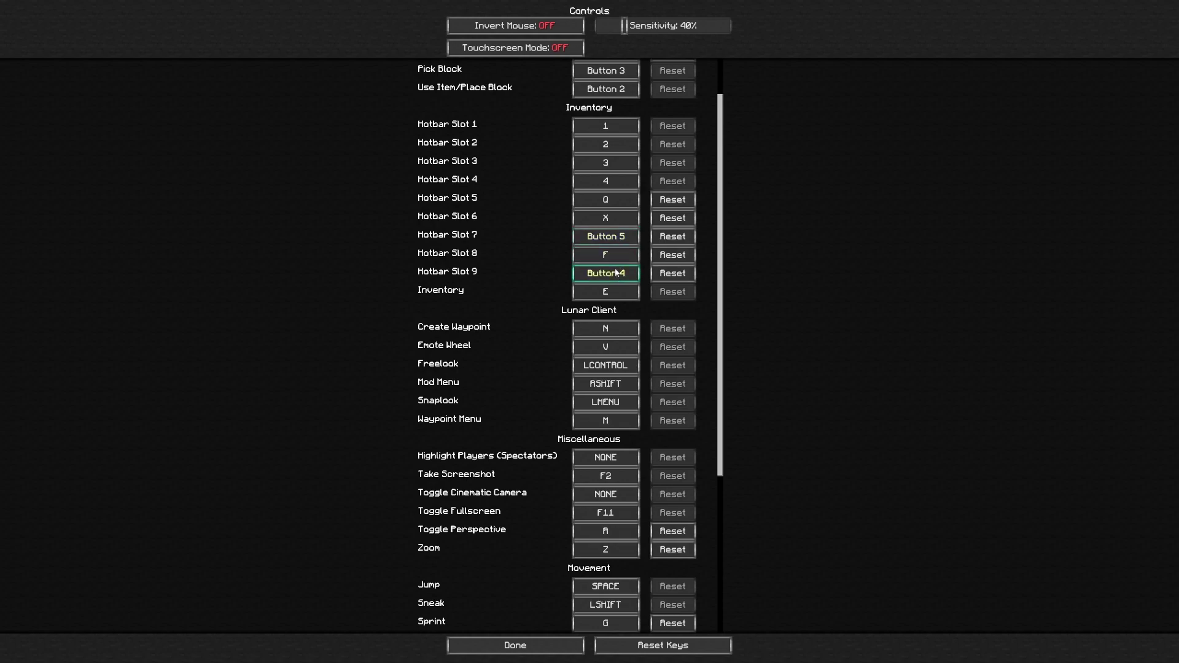
scroll(618, 274, "down", 8)
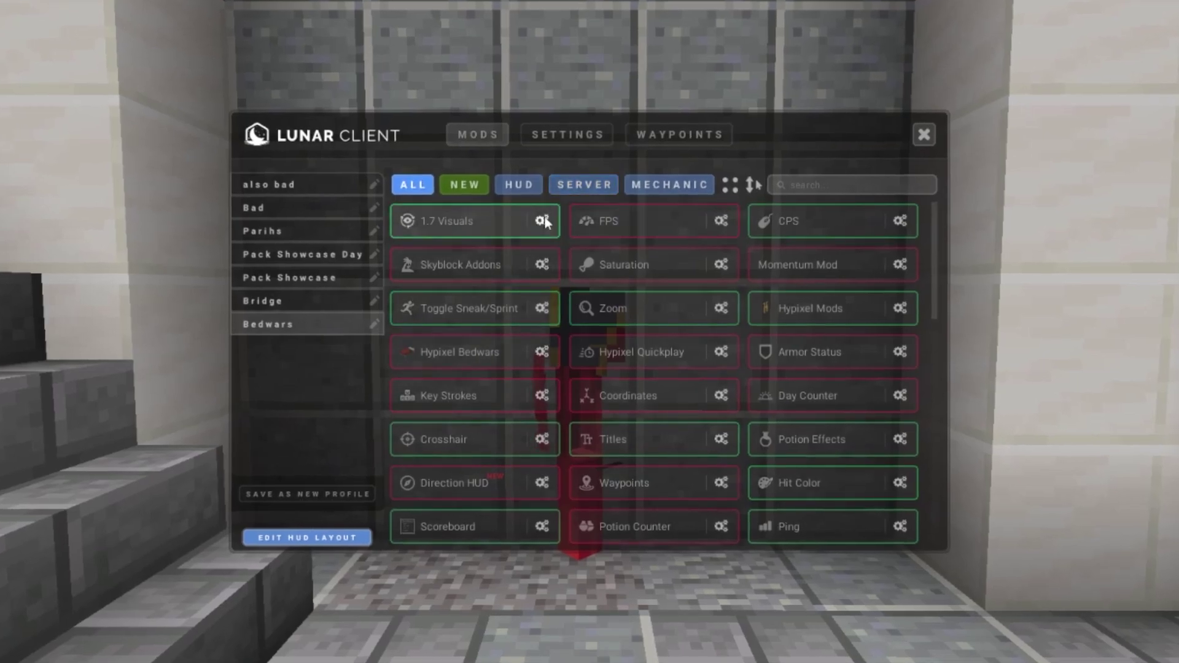
- Examine the settings of the 1.7 Visuals, CPS, Toggle Sneak/Sprint and Hypixel Mods in the Bedwars profile
left_click(542, 222)
left_click(410, 191)
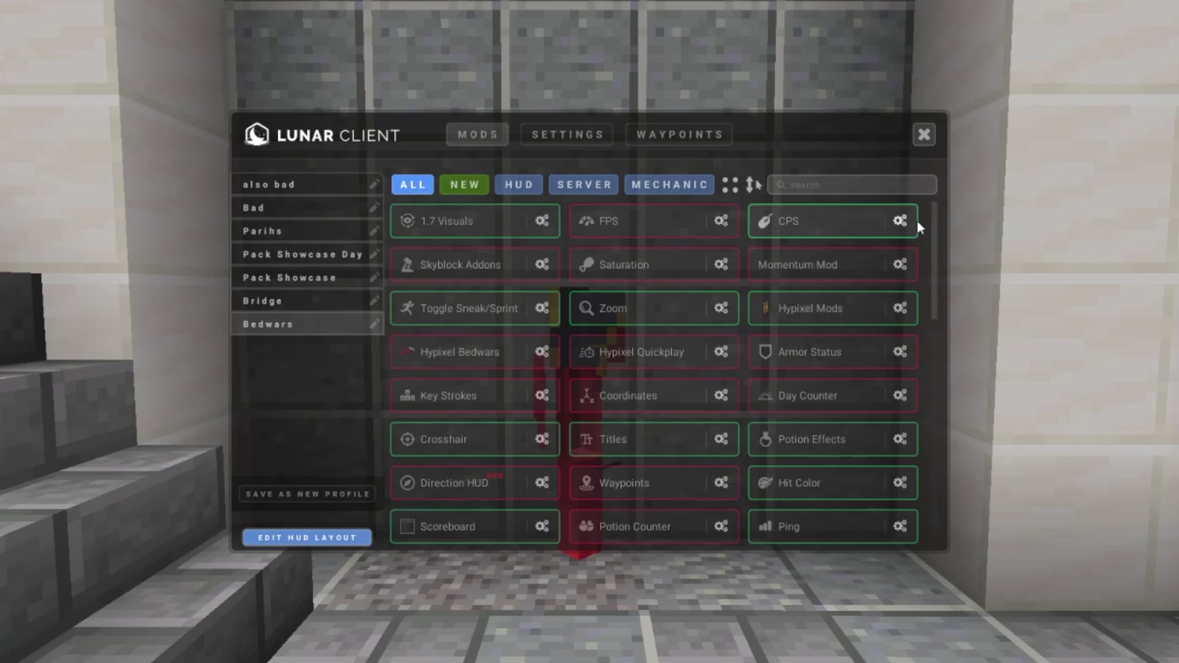
left_click(915, 226)
left_click(412, 191)
left_click(666, 226)
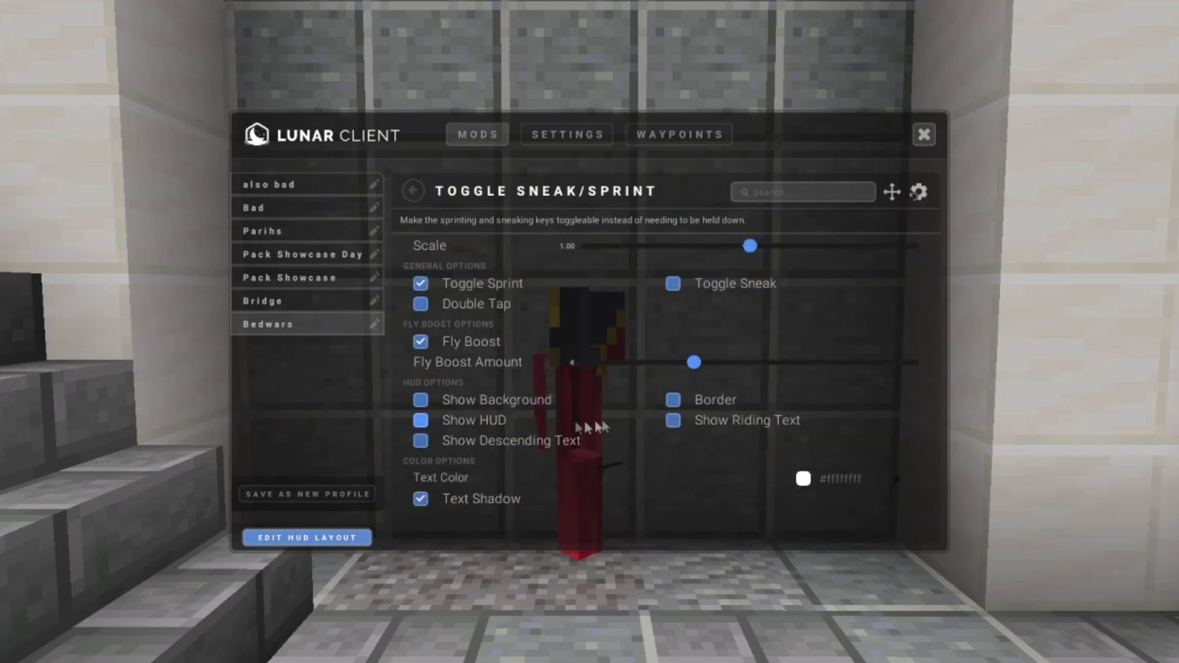
left_click(410, 190)
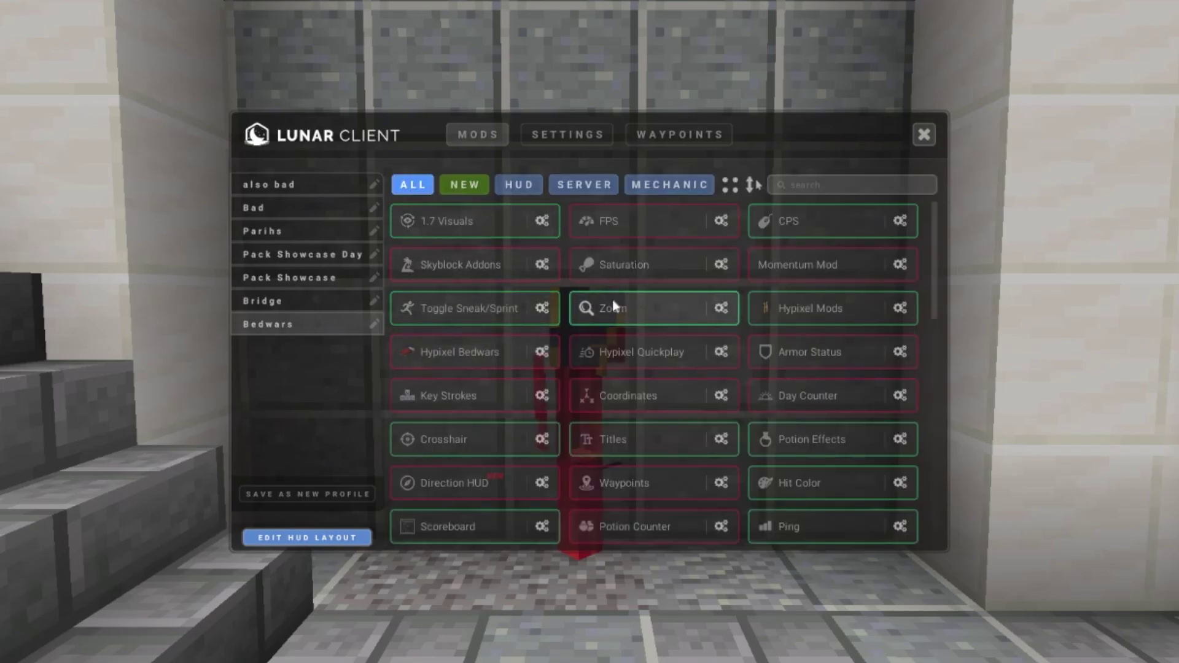
left_click(899, 309)
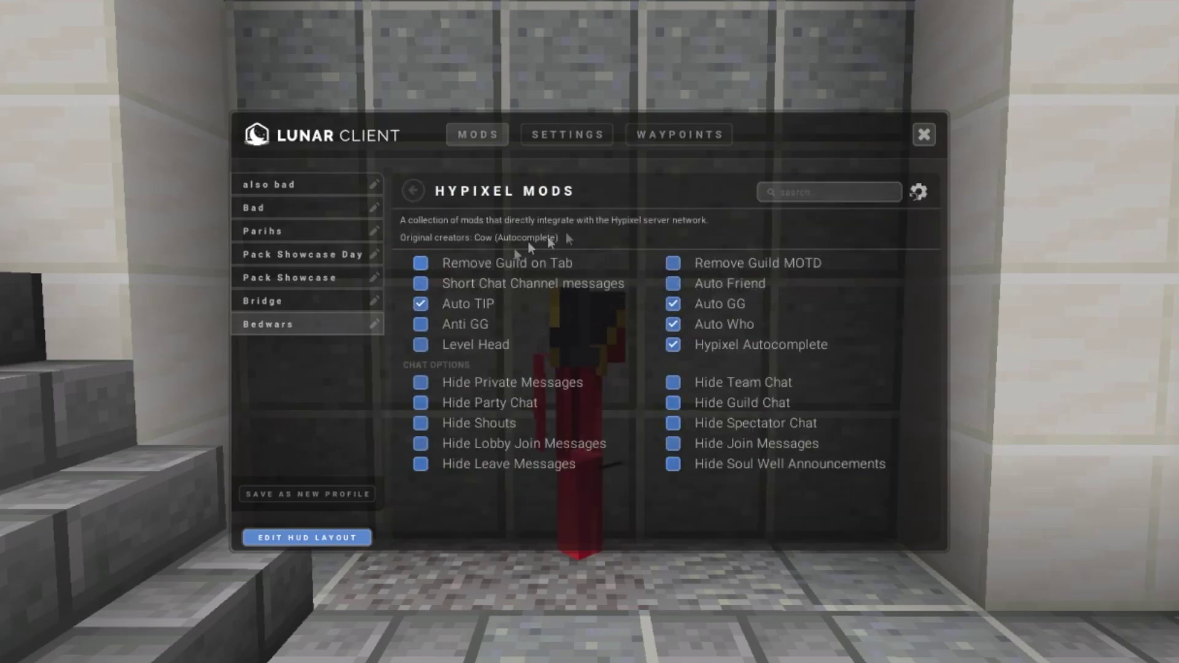
key("Escape")
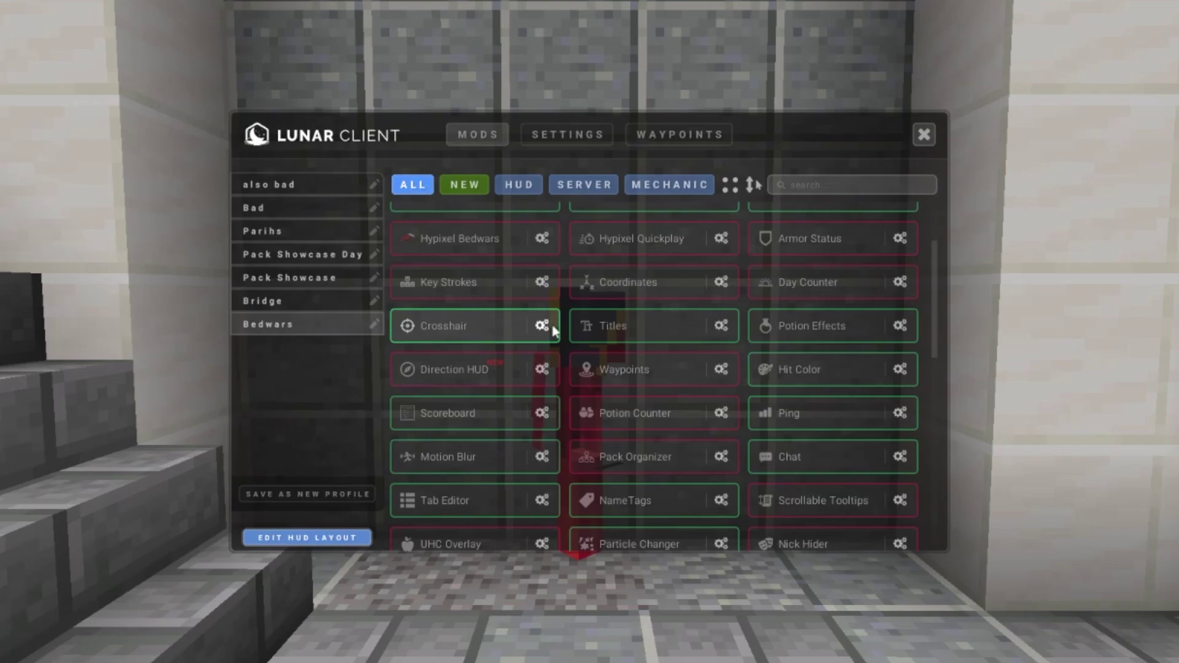
- Examine the Crosshair mod's options, comparing the simple style with the presets and ending on presets
left_click(542, 326)
scroll(707, 485, "down", 1)
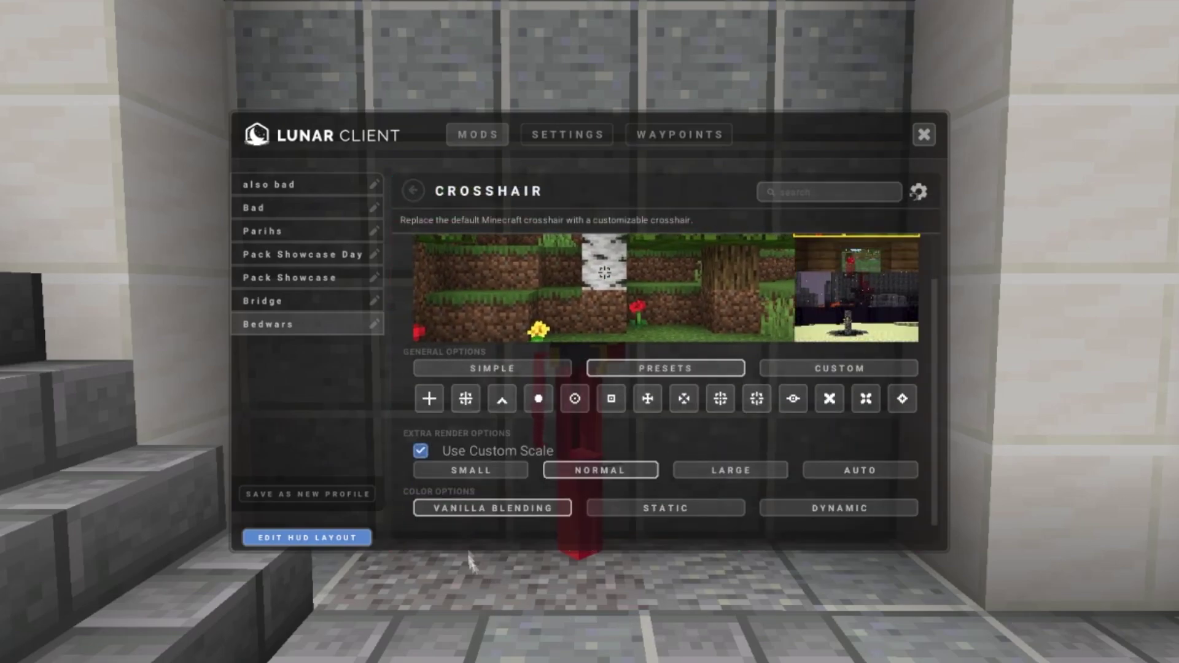
left_click(492, 368)
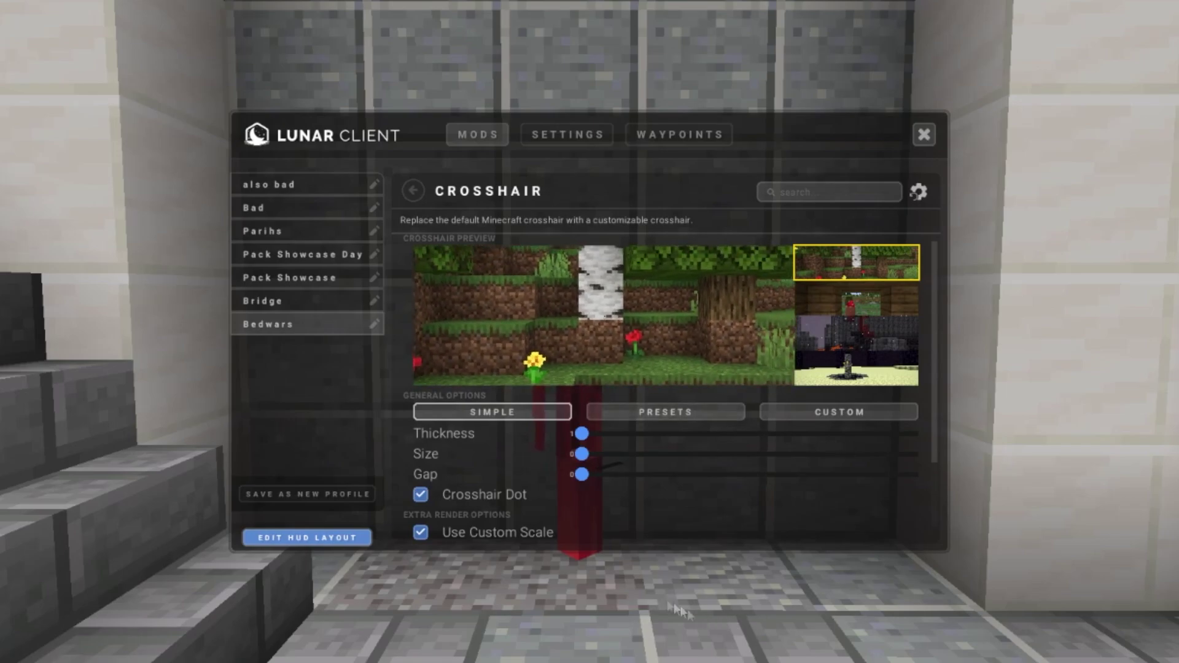
scroll(621, 496, "down", 2)
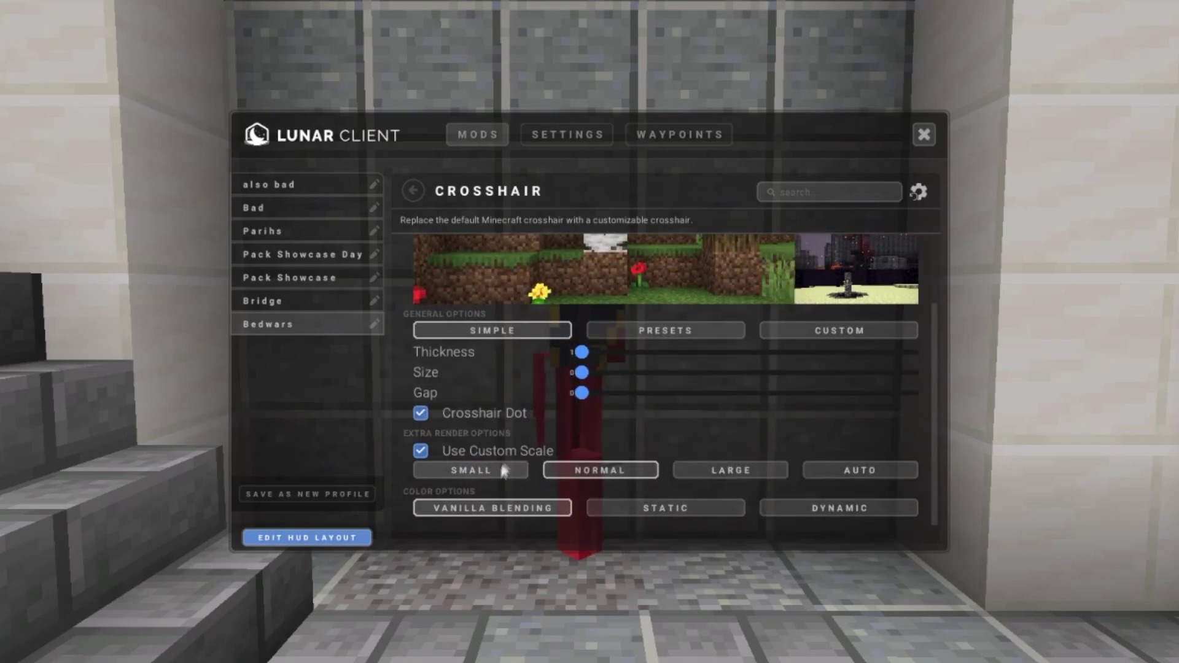
scroll(645, 522, "up", 1)
left_click(663, 387)
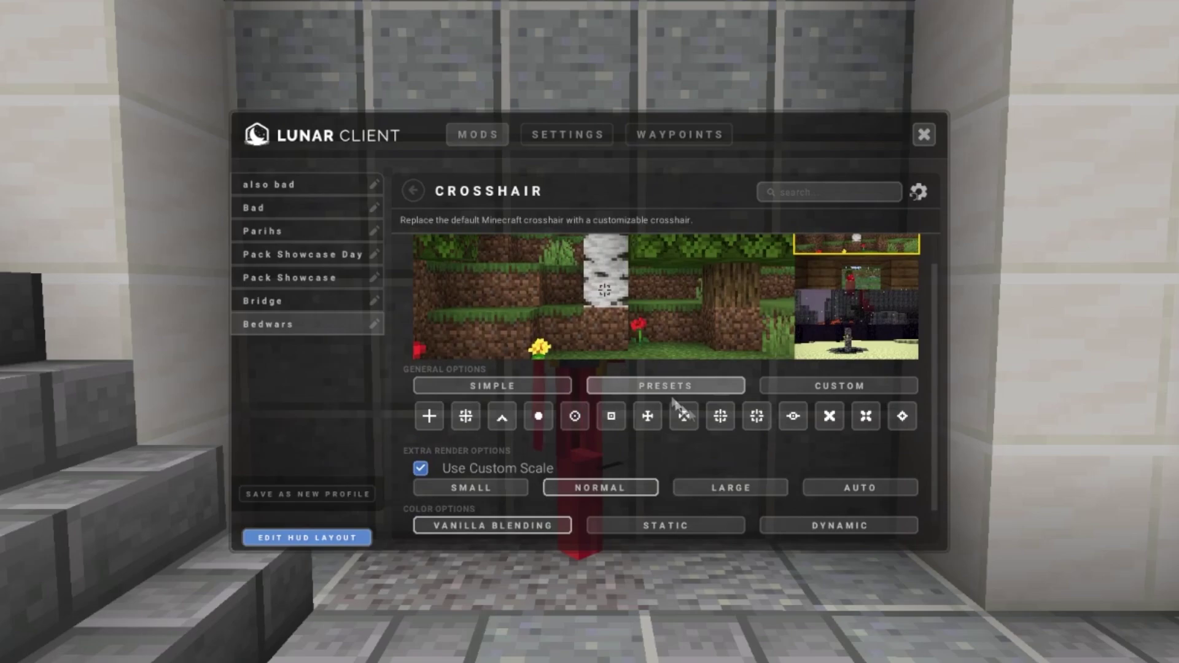
scroll(751, 478, "down", 1)
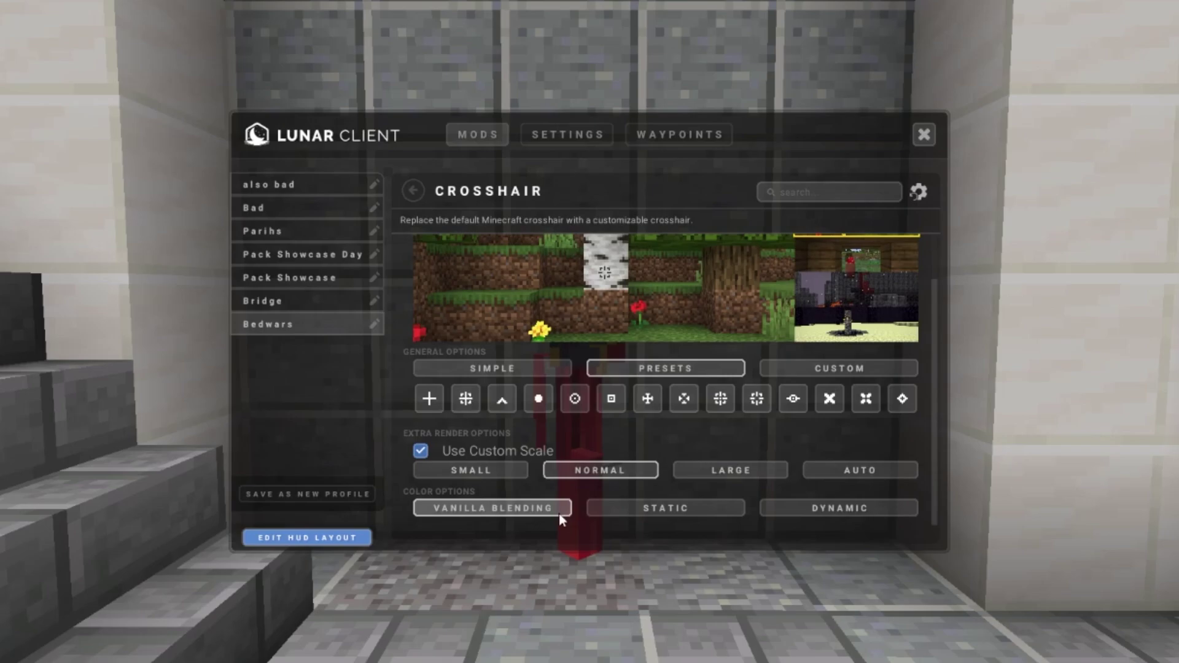
key("Escape")
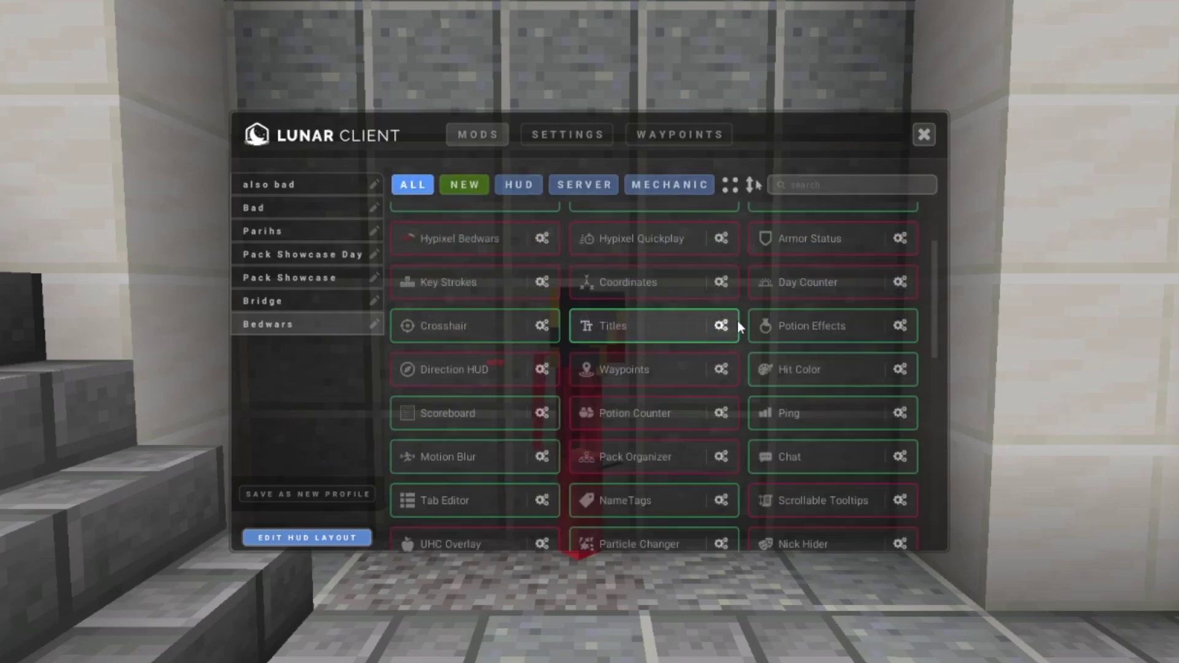
- Examine the Titles, Potion Effects and Hit Color mod settings, including the hit armor color picker
left_click(721, 325)
left_click(414, 189)
left_click(899, 325)
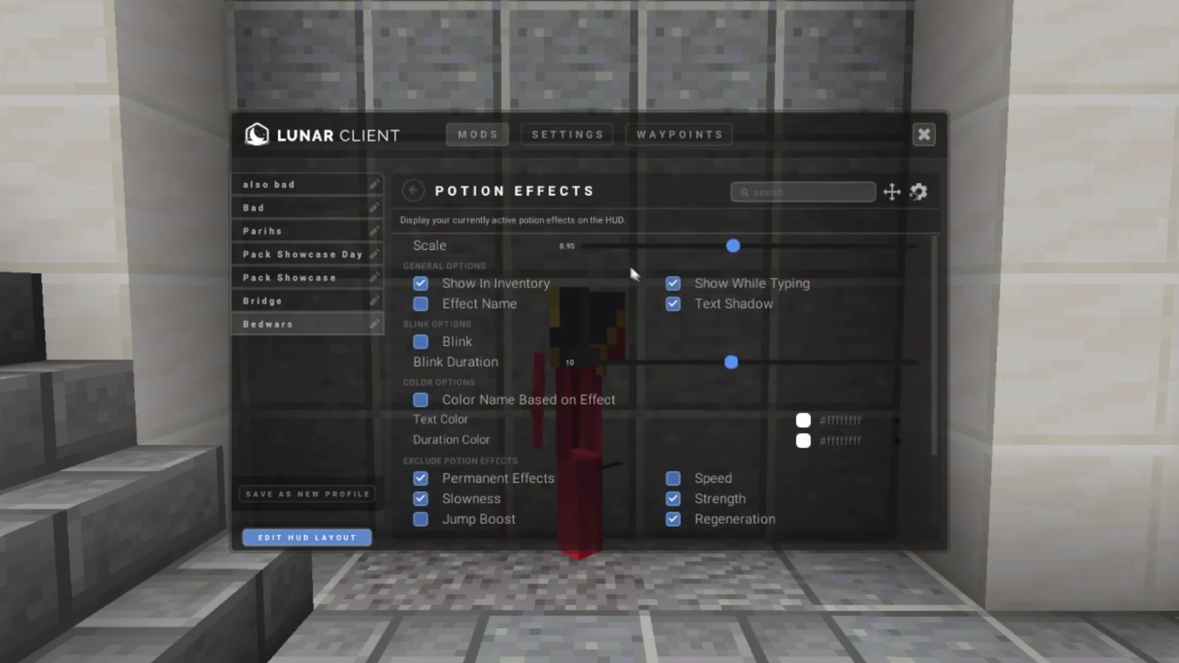
scroll(633, 276, "down", 3)
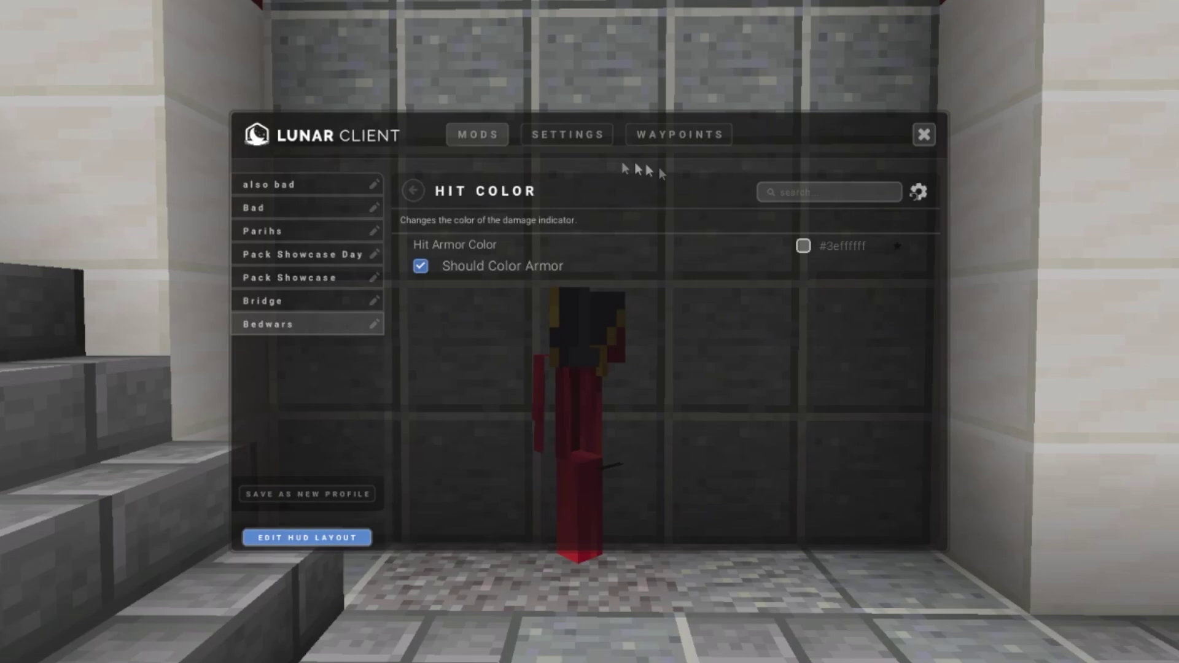
left_click(803, 246)
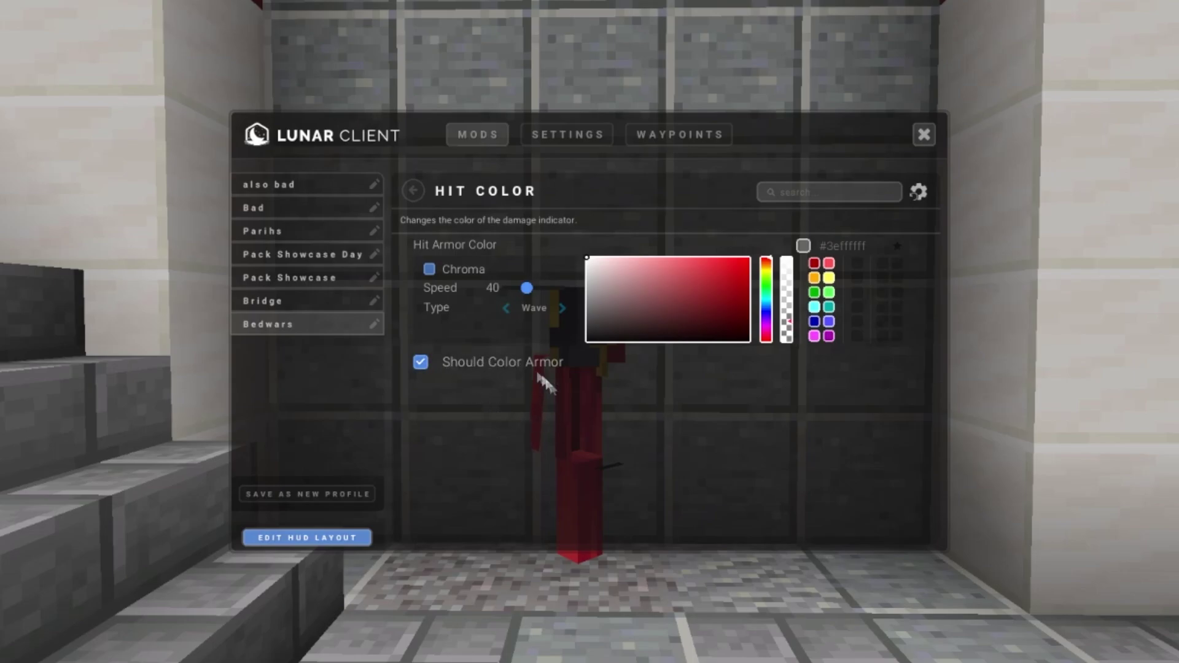
left_click(414, 190)
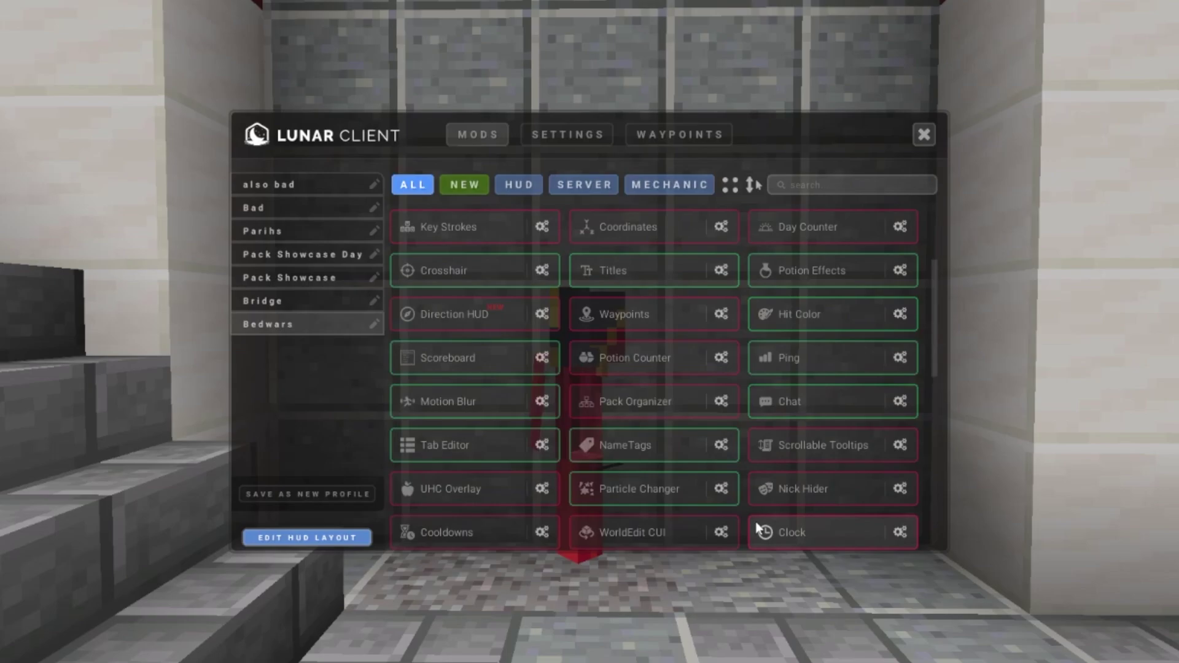
- Examine the settings of the Scoreboard, Ping and Motion Blur mods
left_click(542, 358)
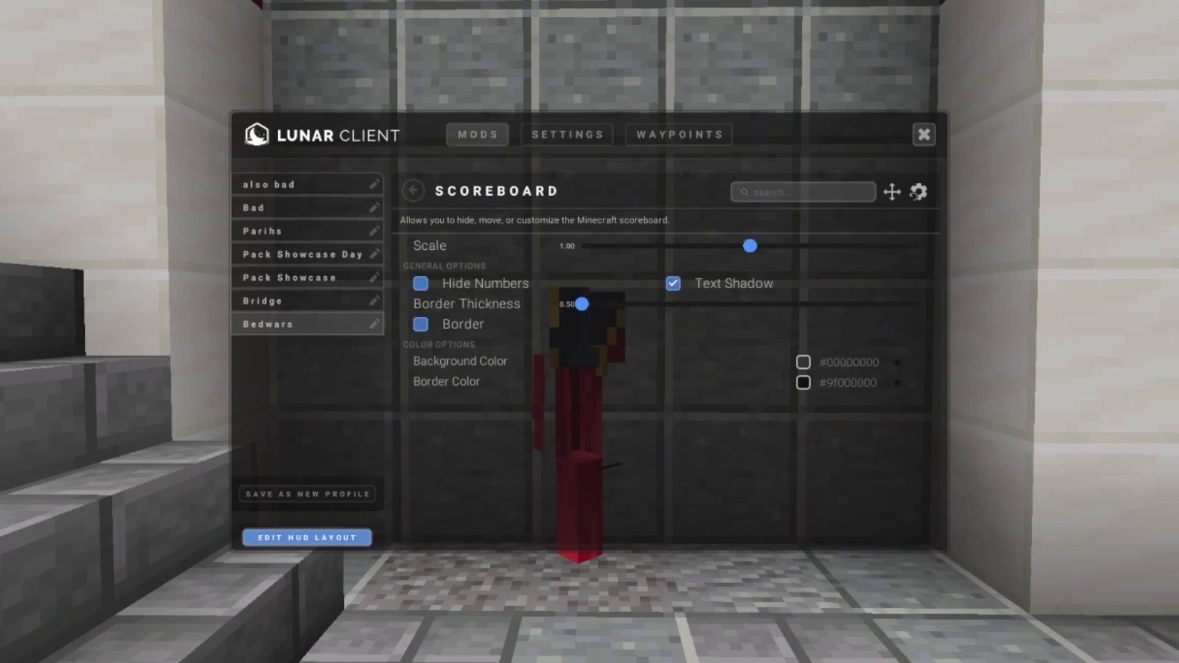
left_click(755, 285)
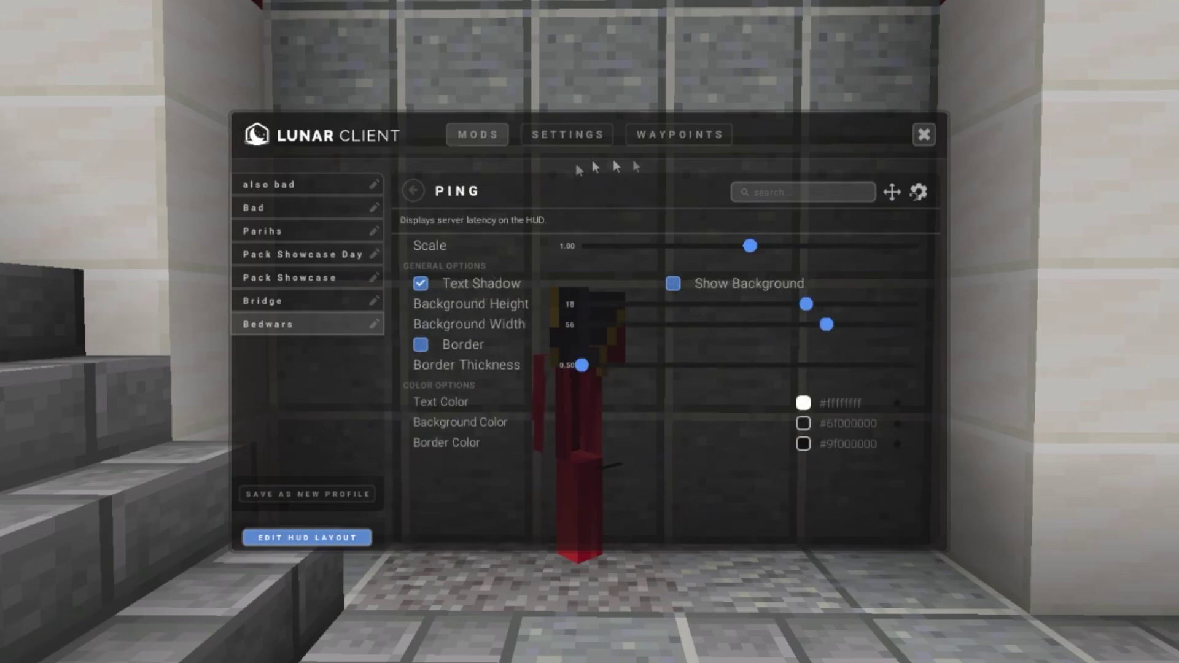
left_click(733, 289)
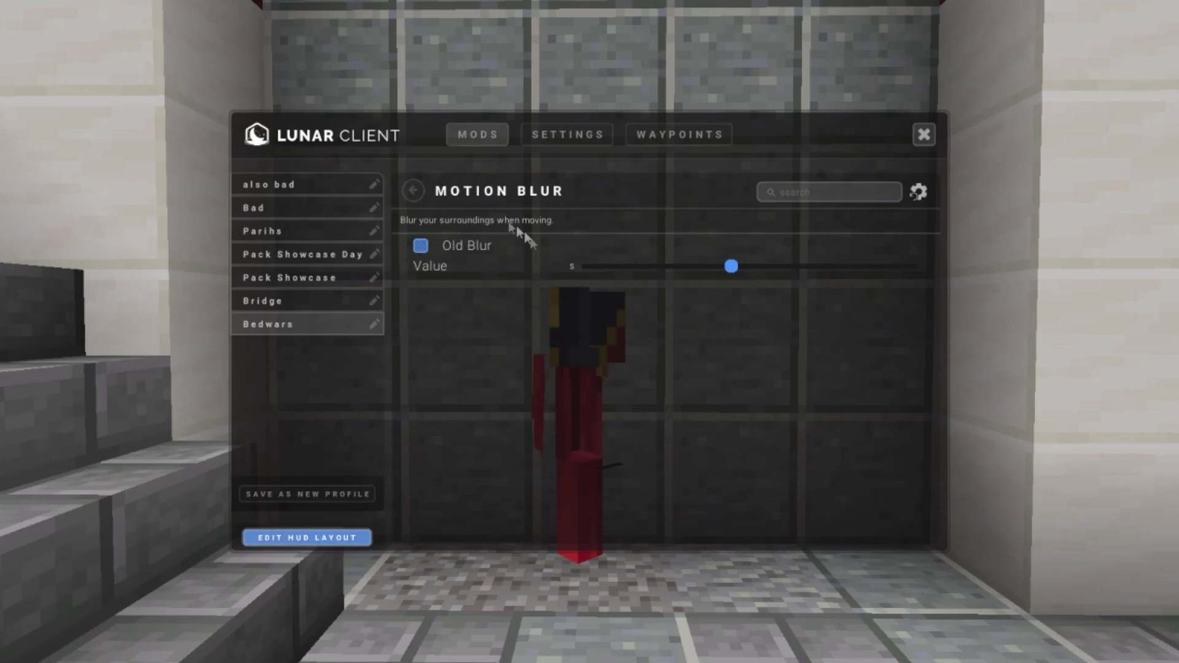
left_click(413, 191)
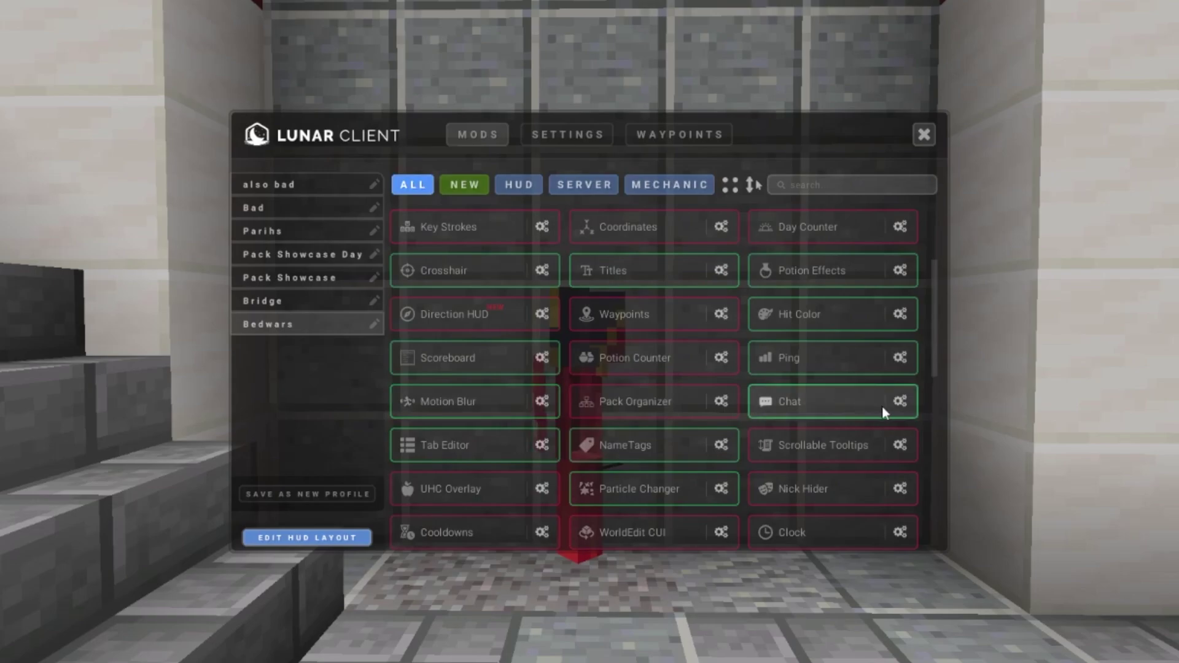
- Examine the settings of the Chat, Tab Editor and NameTags mods
left_click(911, 403)
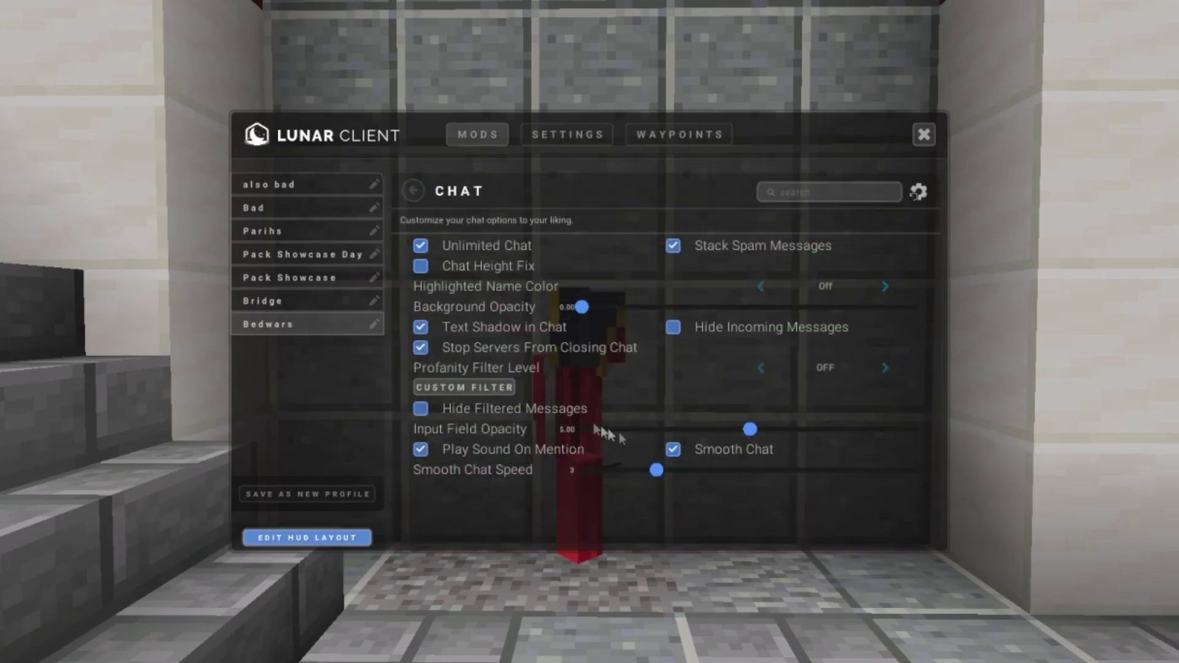
left_click(410, 190)
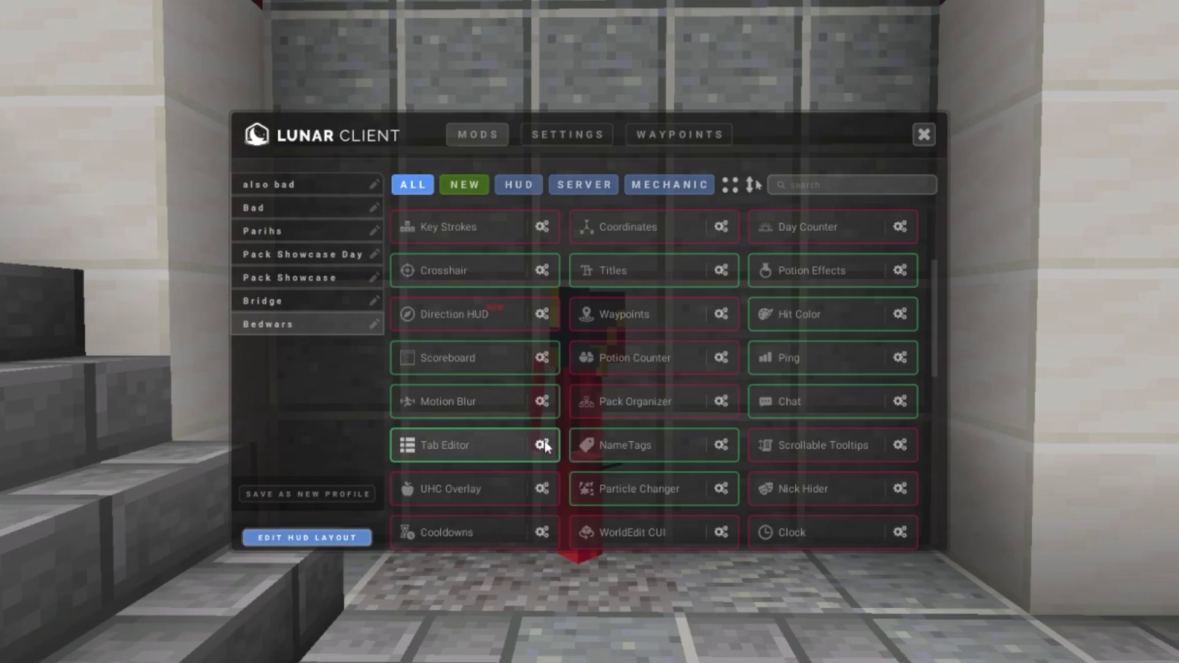
left_click(544, 440)
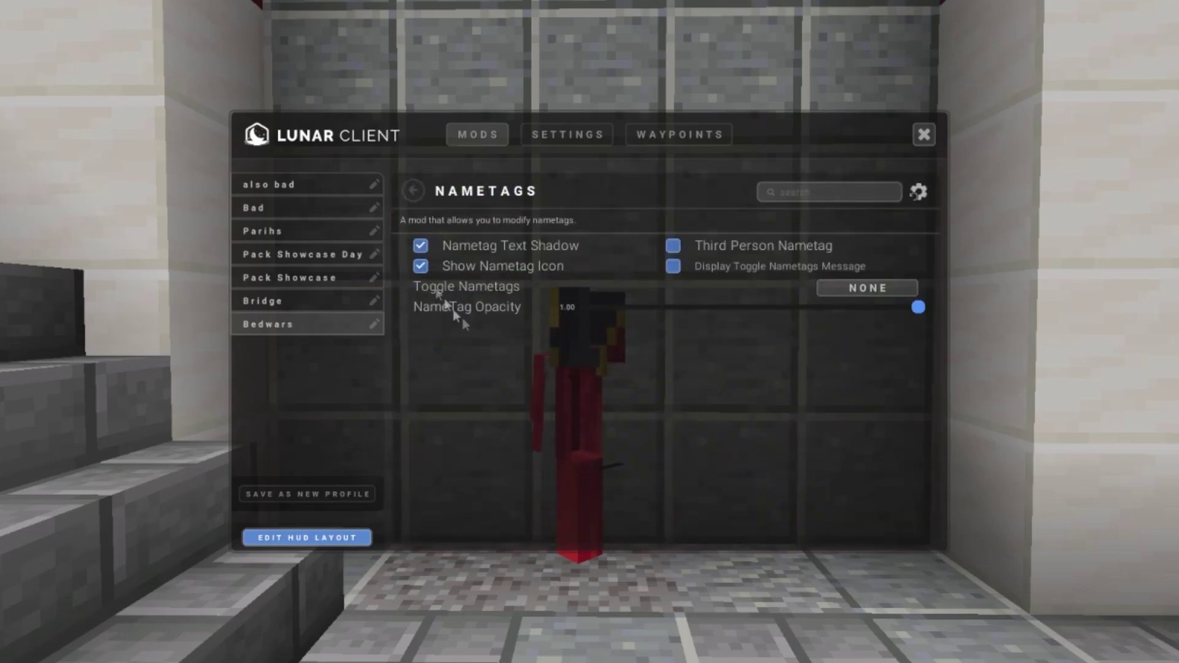
left_click(413, 191)
- Look through the full list of particle types in the Particle Changer mod's settings
left_click(727, 440)
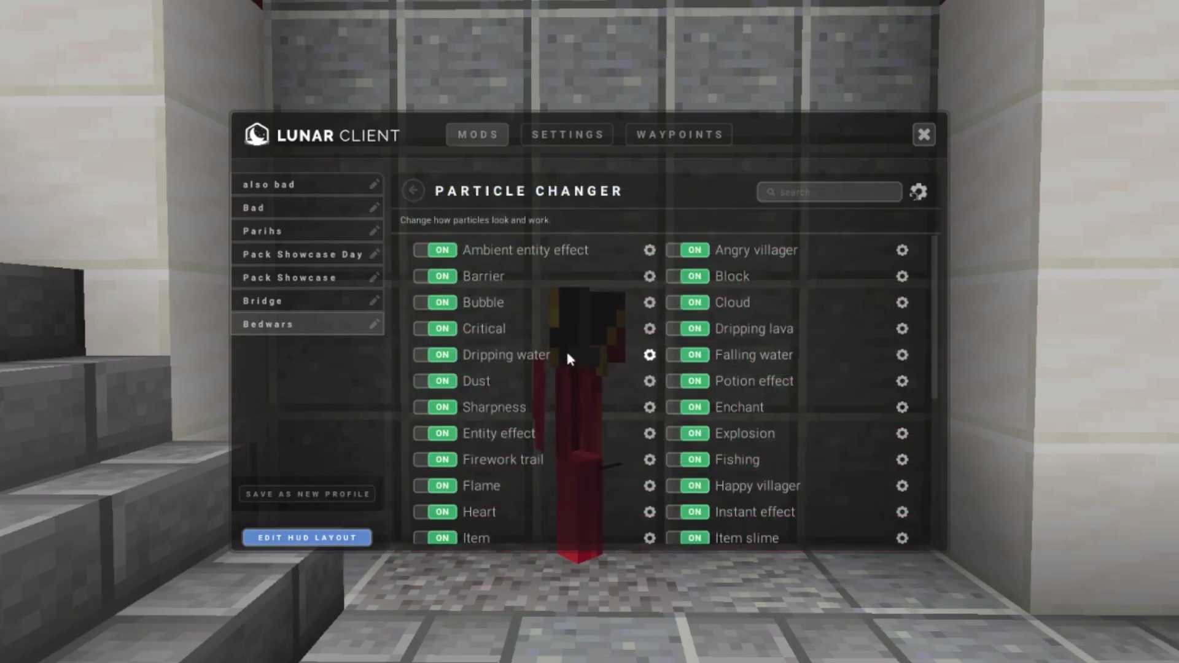
scroll(565, 349, "down", 4)
scroll(526, 421, "up", 5)
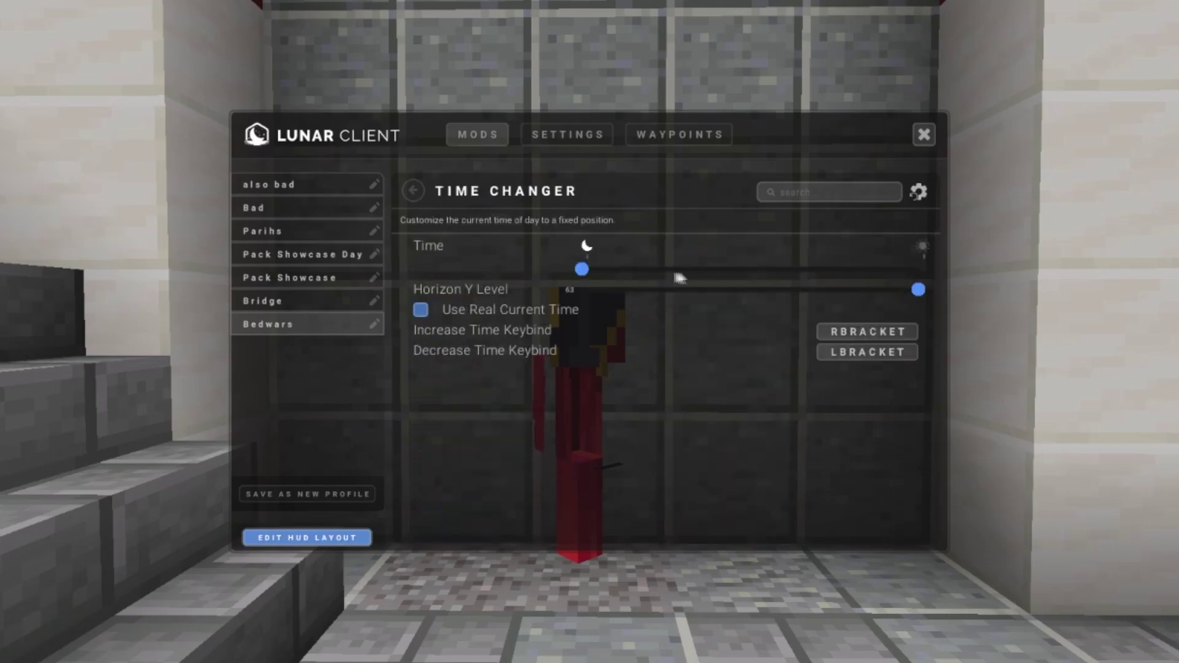
- Examine the Time Changer settings and the Block Outline mod's settings, including the outline and overlay color pickers
left_click_drag(621, 273, 650, 268)
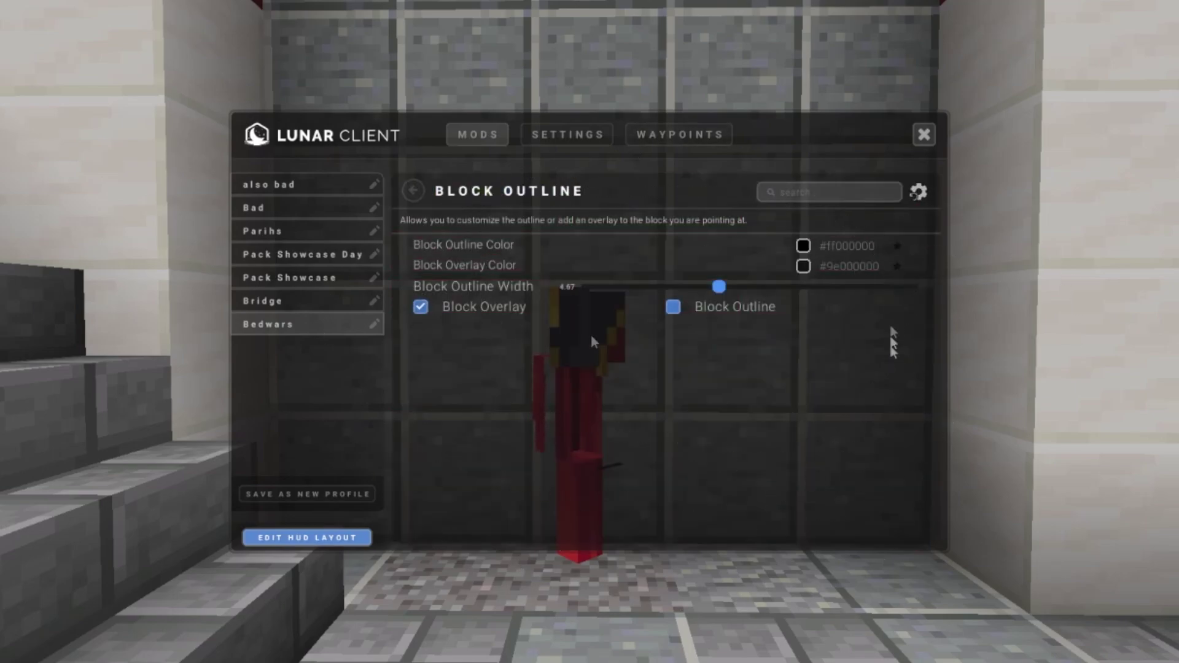
left_click(803, 245)
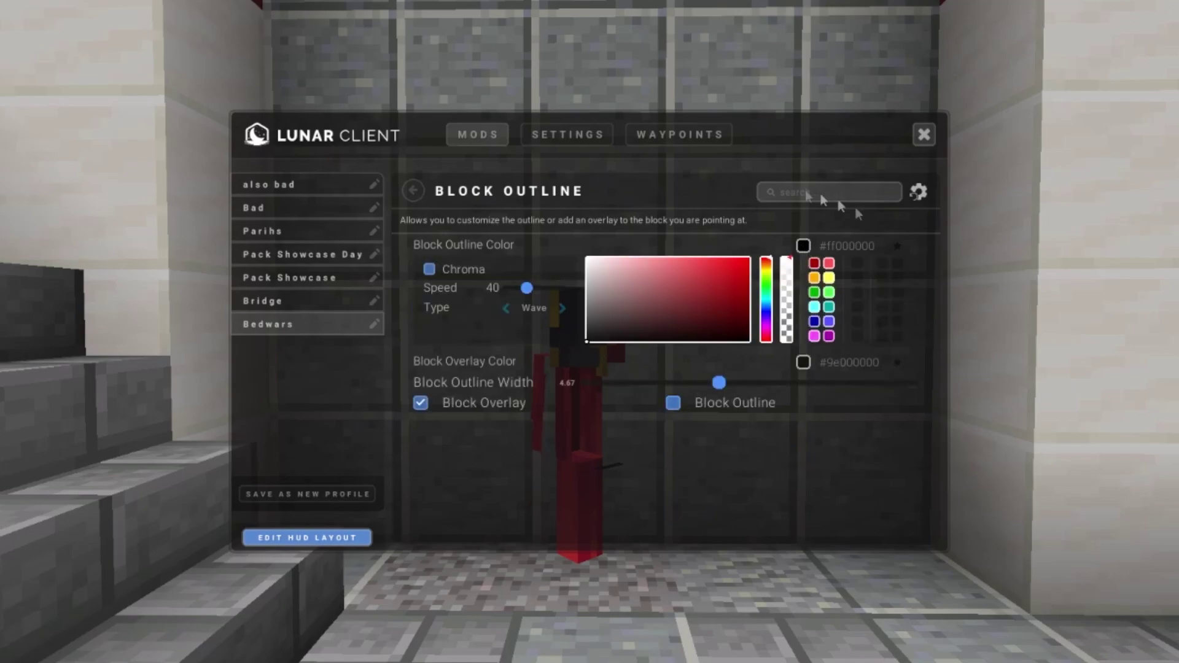
left_click(803, 362)
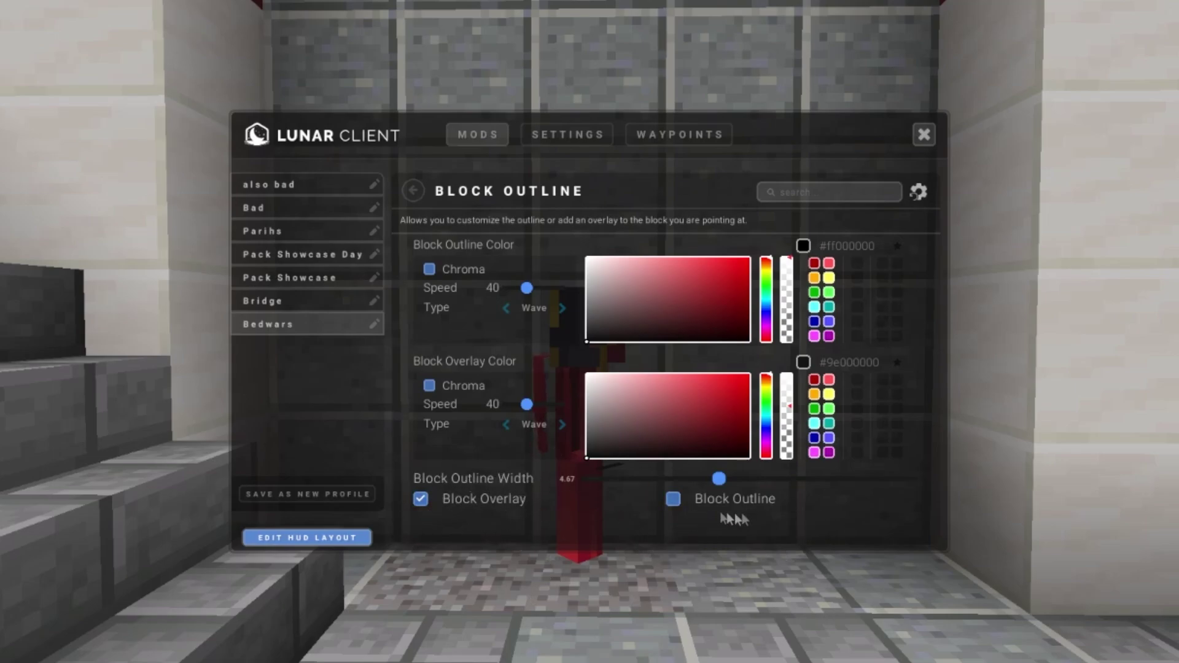
key("Escape")
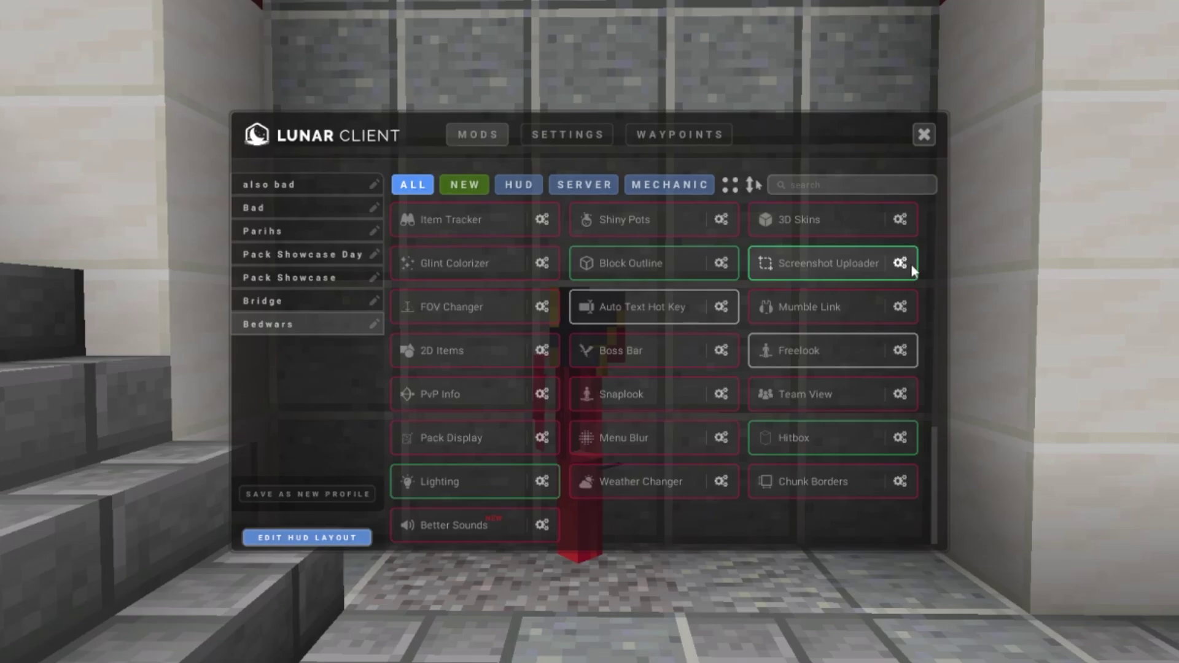
- Examine the Hitbox mod's settings for the player, item, projectile, mob and experience orb hitboxes
left_click(765, 443)
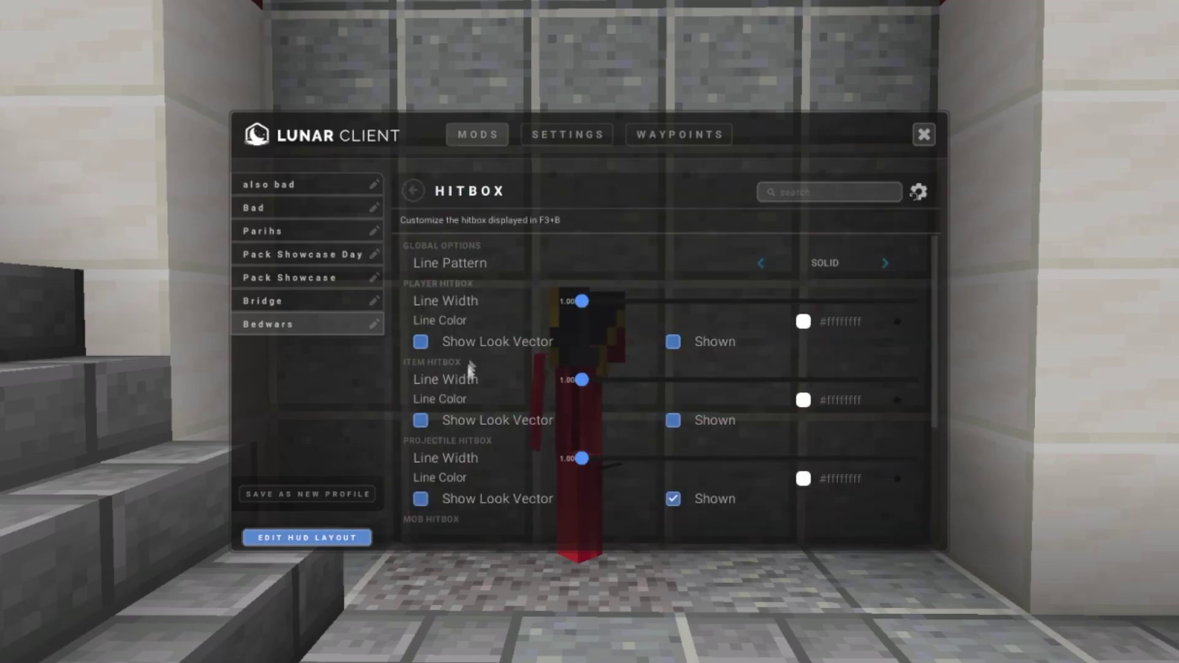
scroll(591, 339, "down", 3)
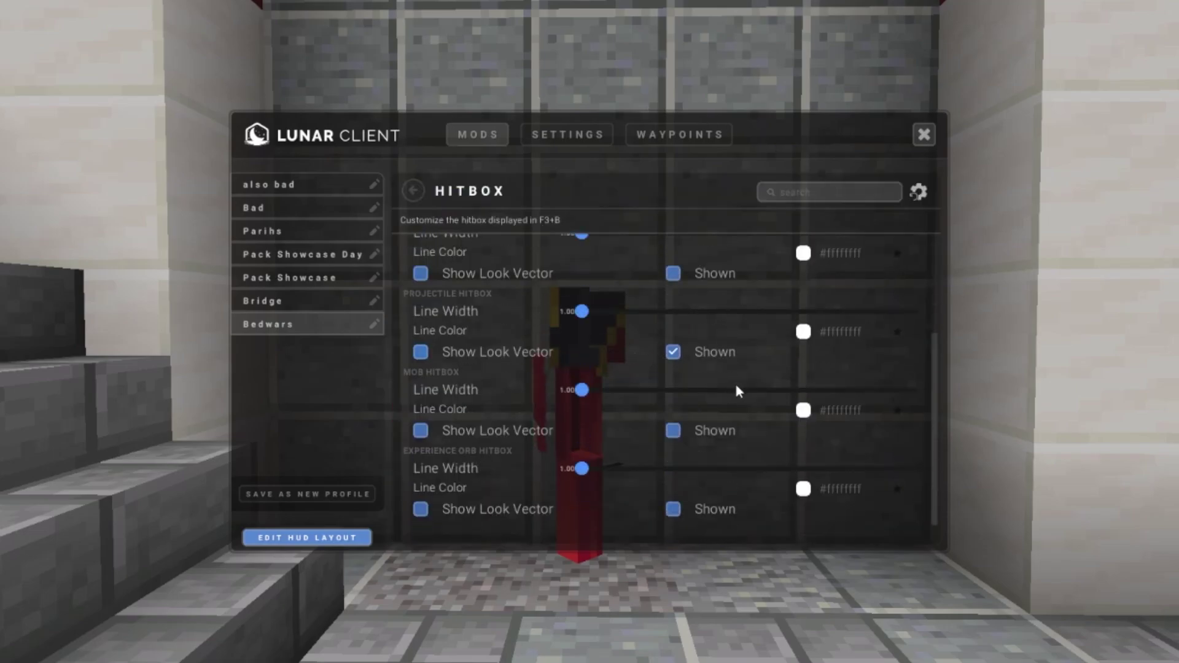
scroll(740, 380, "up", 3)
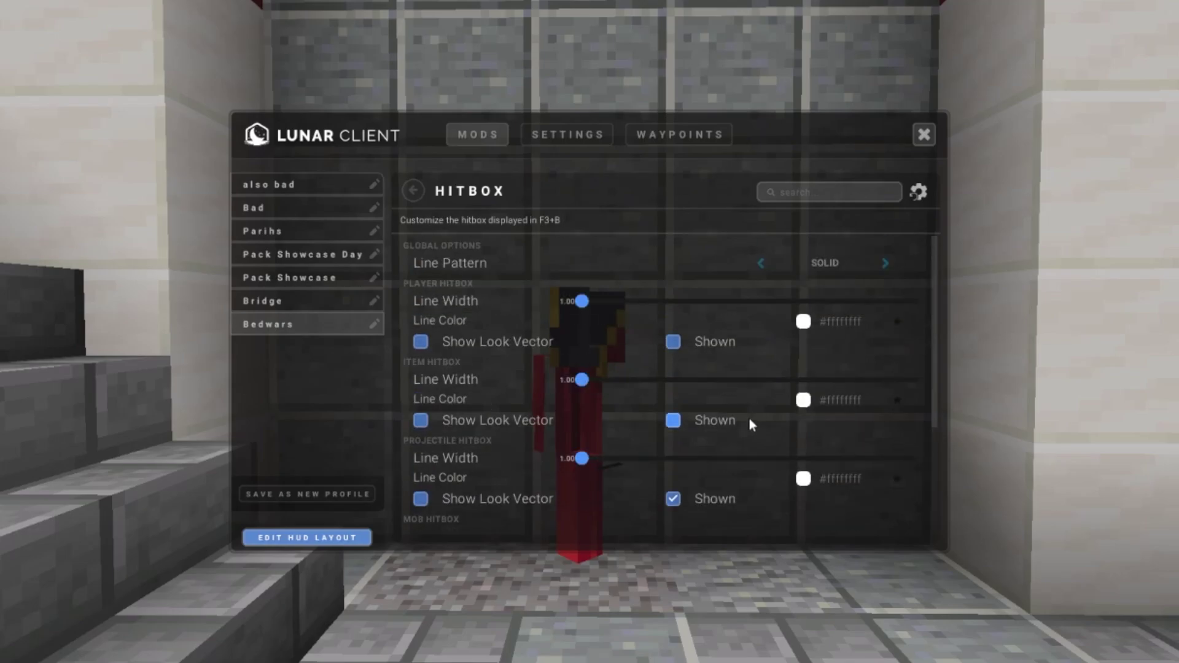
scroll(749, 418, "down", 2)
scroll(745, 424, "down", 1)
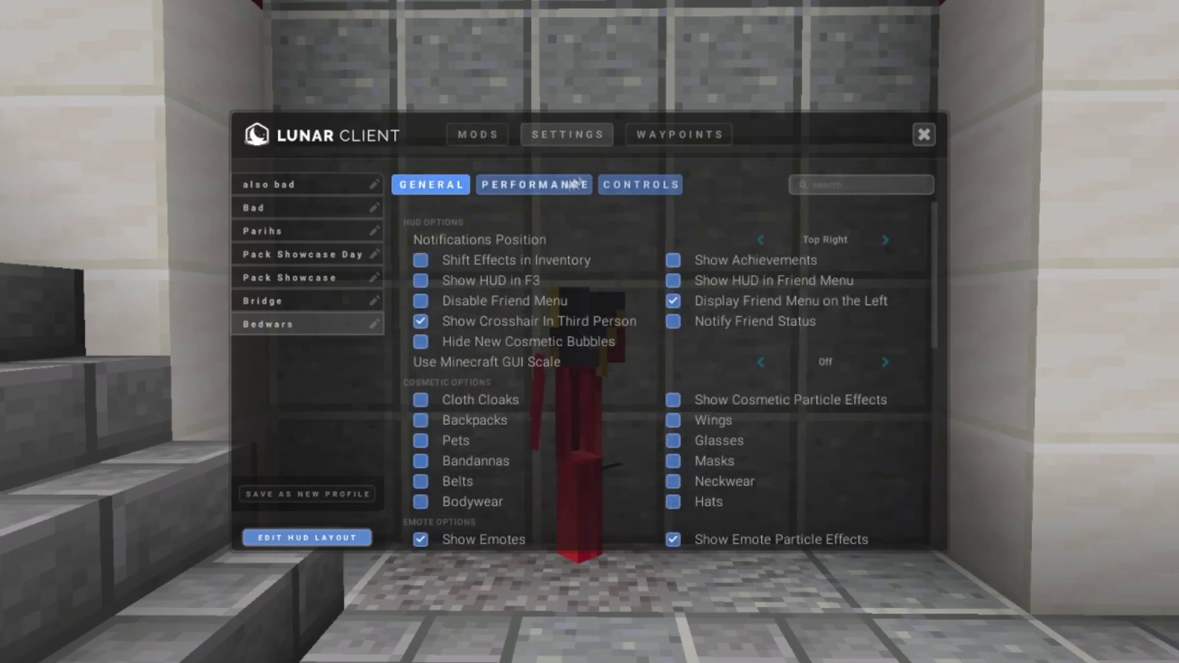
- Examine the General and Performance pages of the Lunar Client settings, including the entity options
left_click(533, 184)
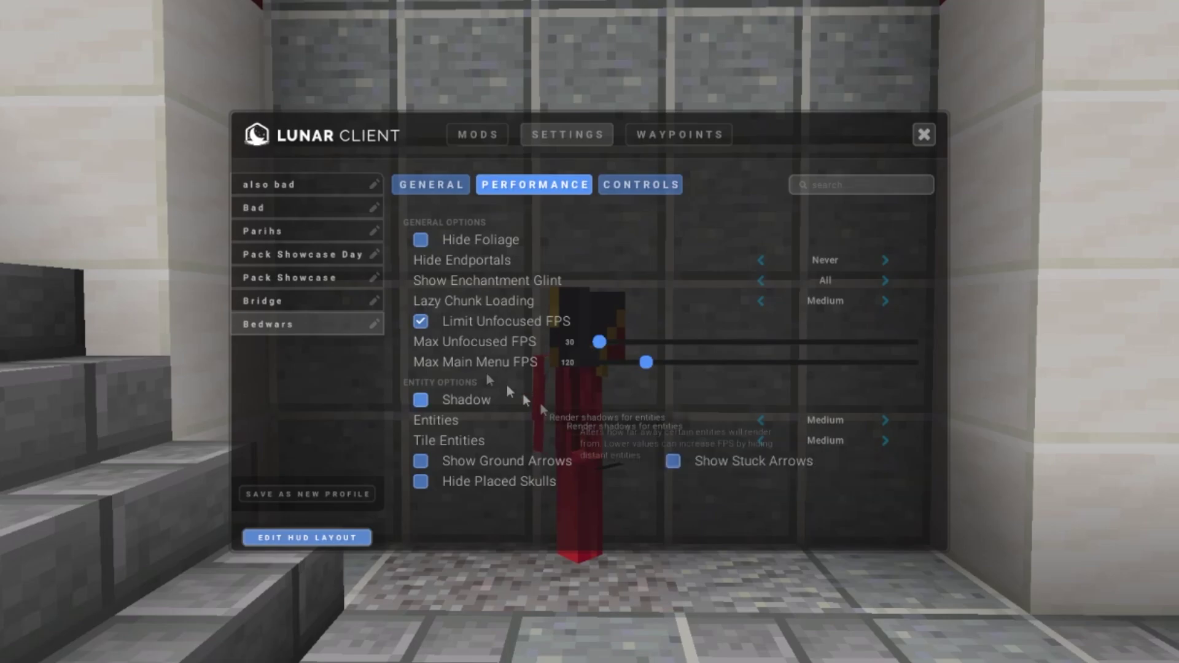
left_click(422, 185)
scroll(552, 316, "up", 3)
scroll(550, 317, "up", 3)
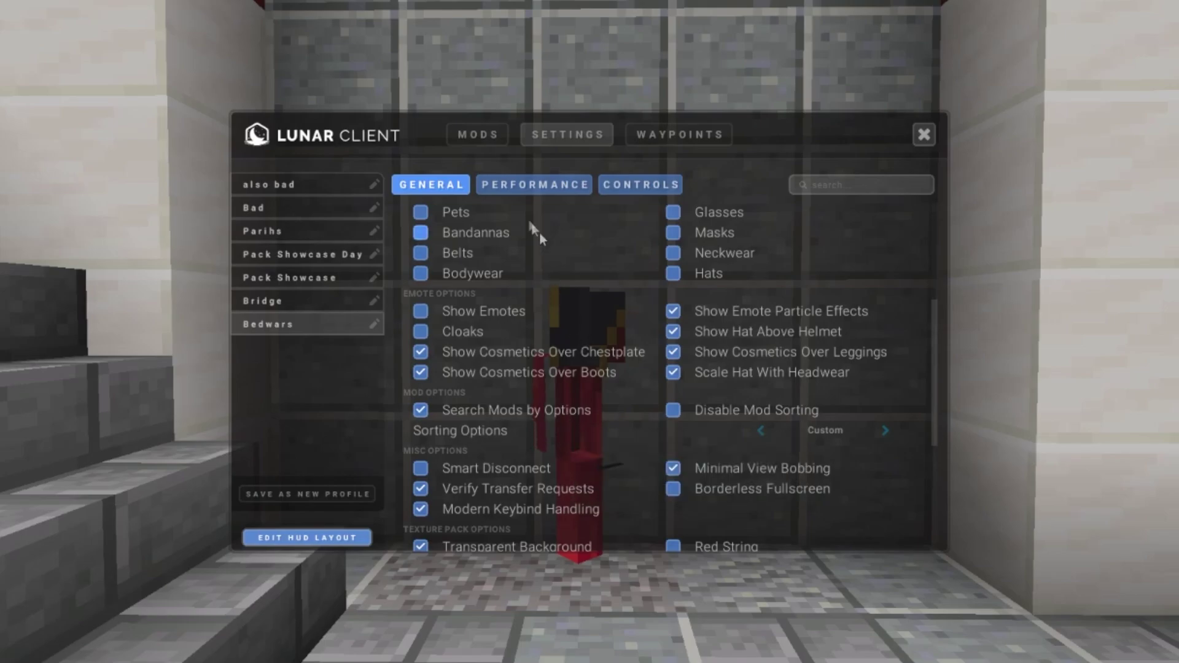
left_click(534, 185)
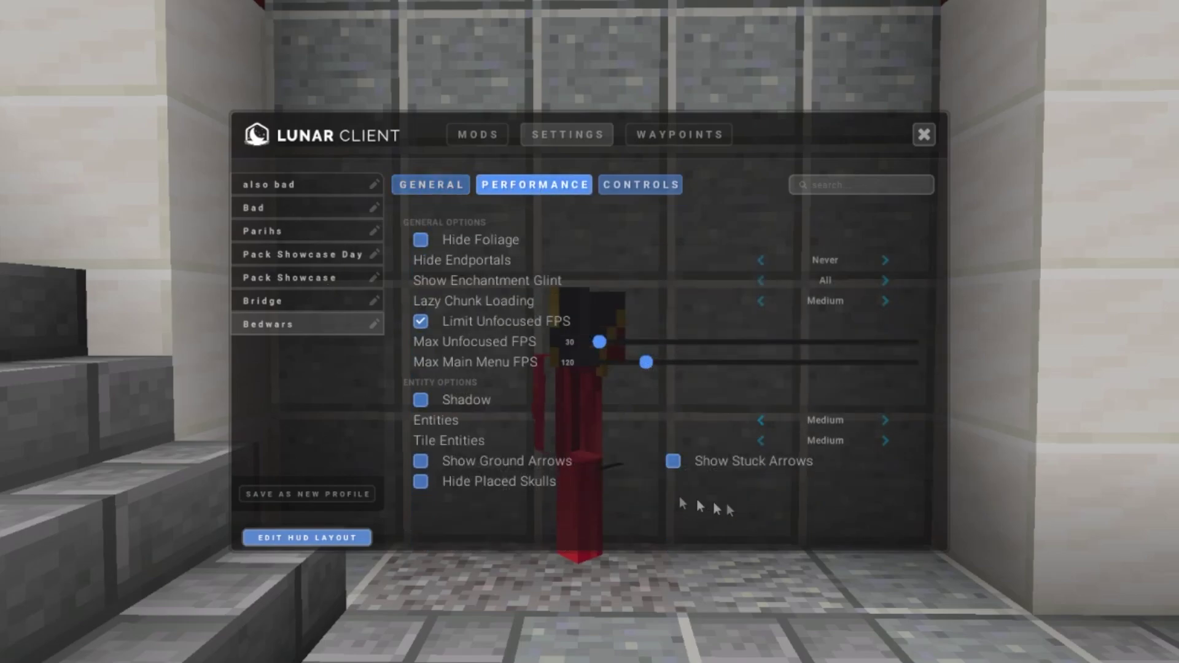
left_click(468, 402)
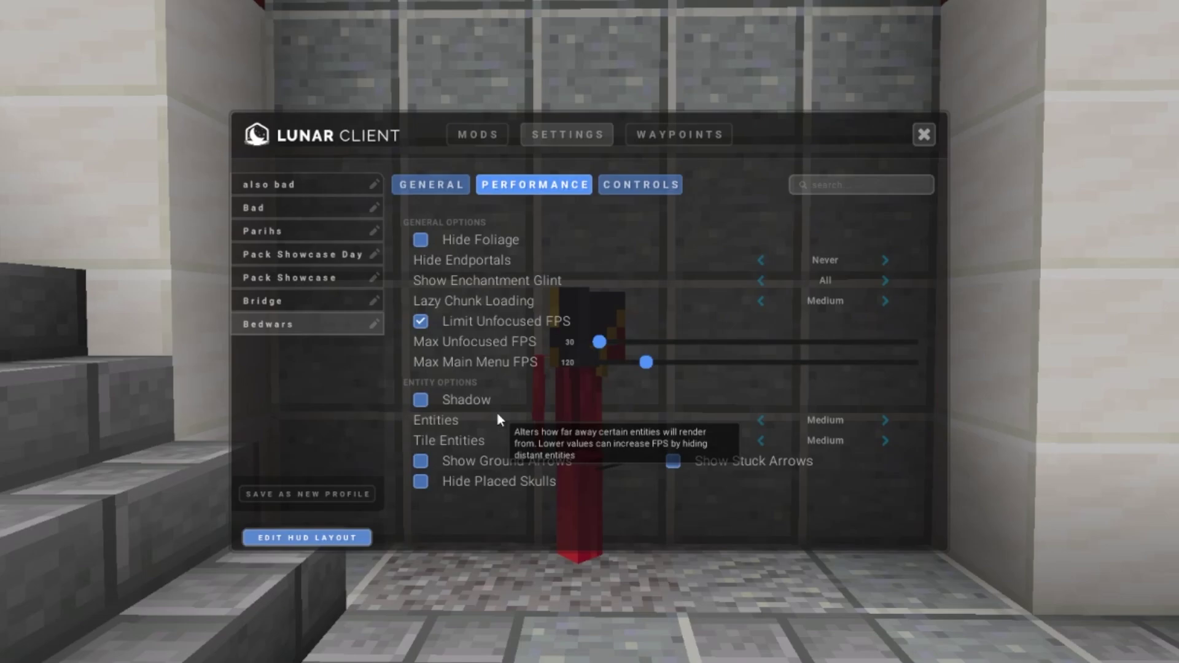
- Examine the Lunar Client control keybinds and return to the mods overview
left_click(620, 183)
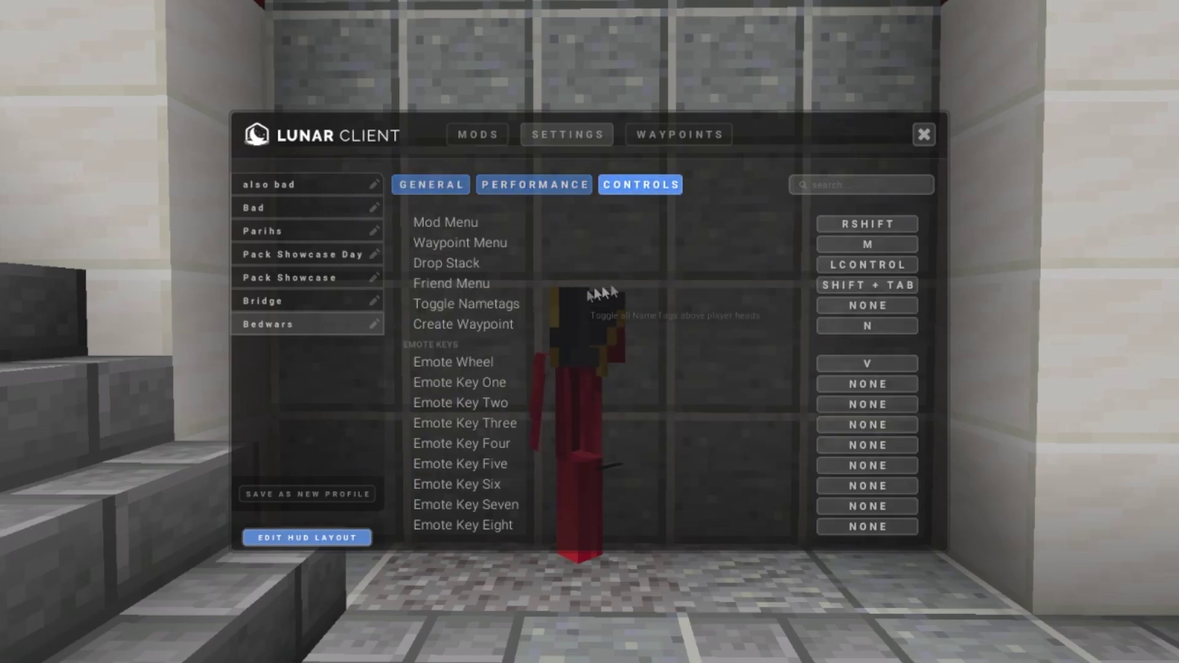
key("m")
left_click(478, 134)
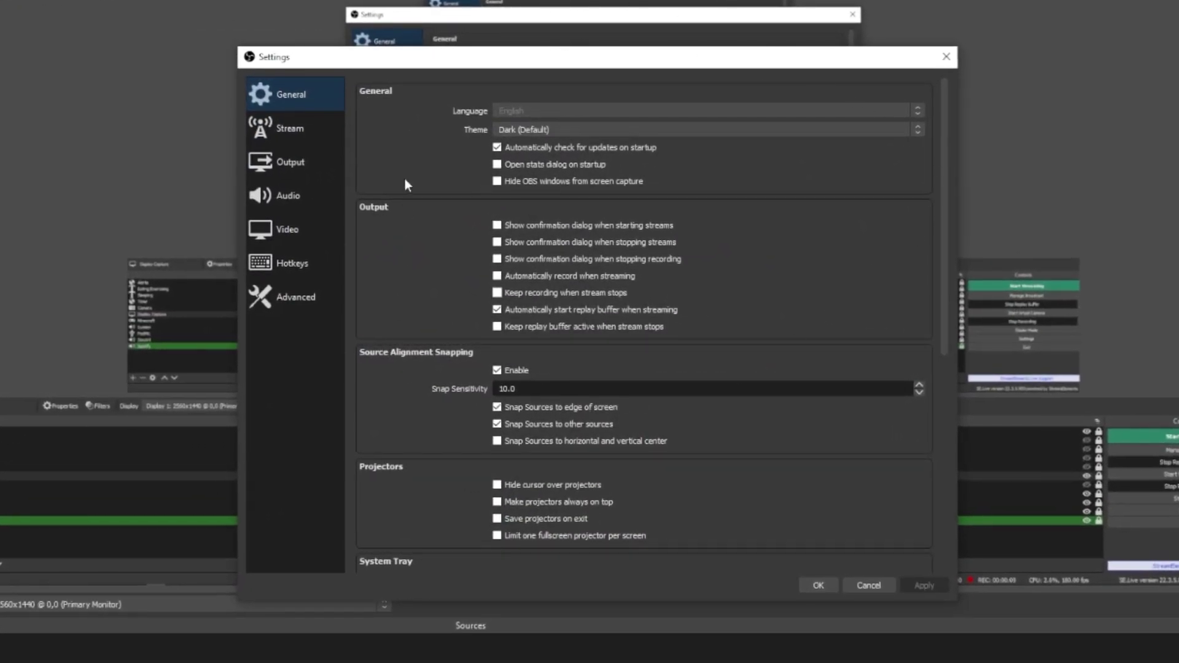
- Look through all the option groups on the General page of the OBS settings
scroll(400, 208, "down", 5)
scroll(396, 252, "down", 1)
scroll(415, 384, "up", 6)
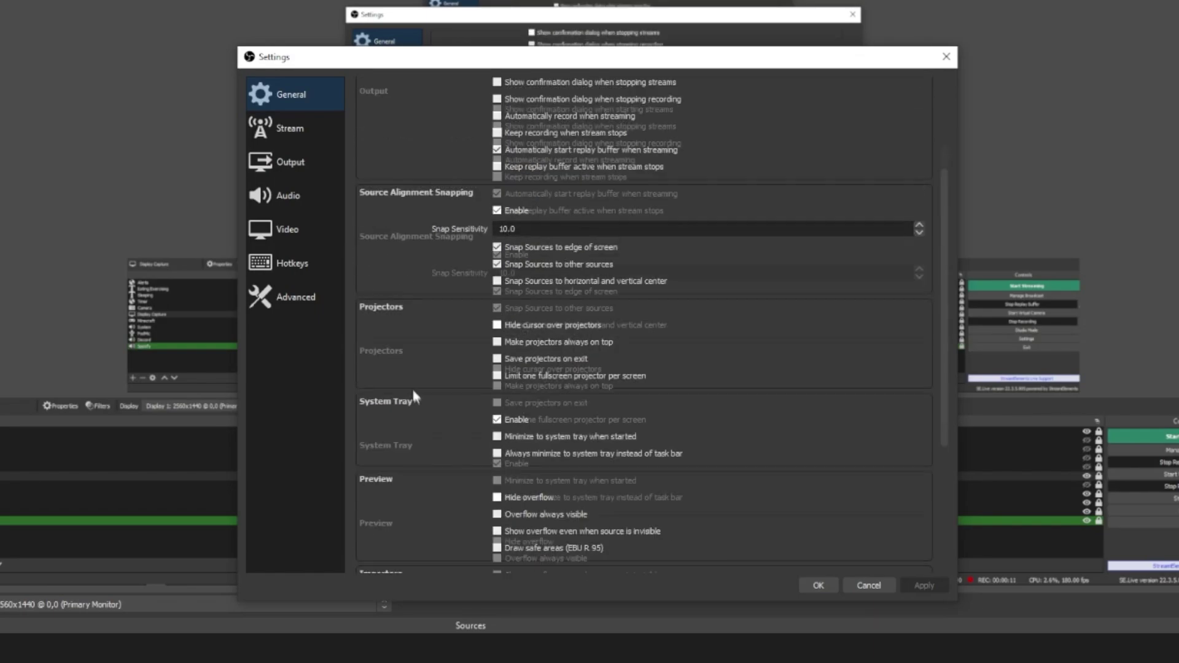
- Examine the Streaming and Recording output settings, including the rate control choices available for recording
left_click(319, 155)
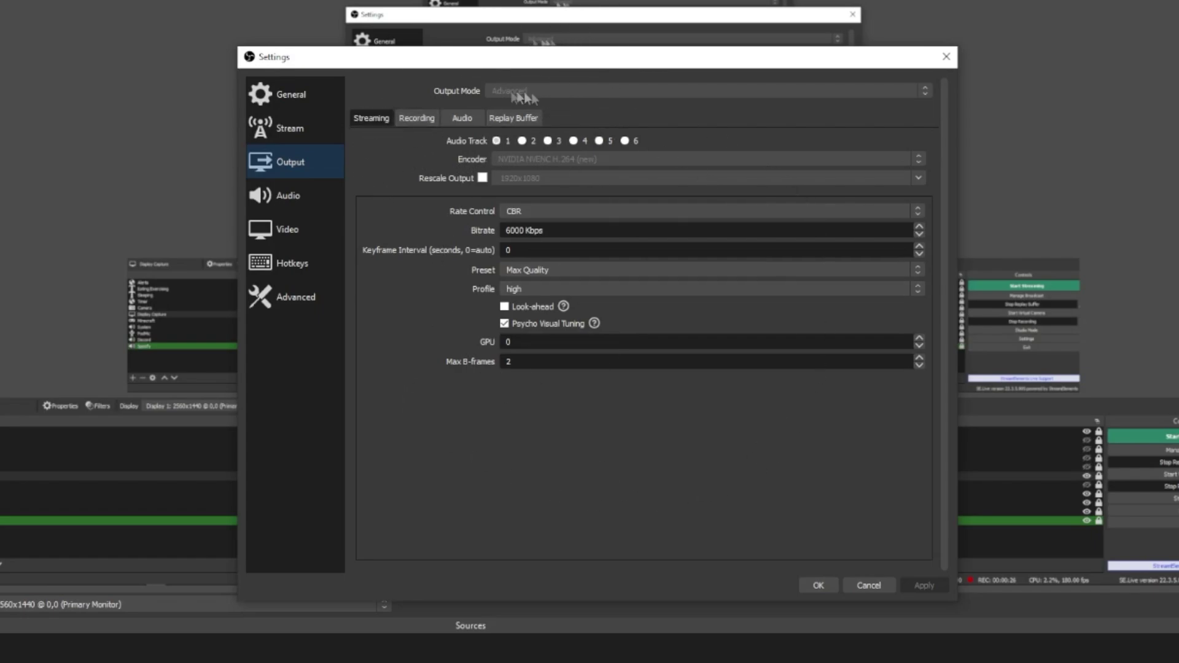
left_click(423, 119)
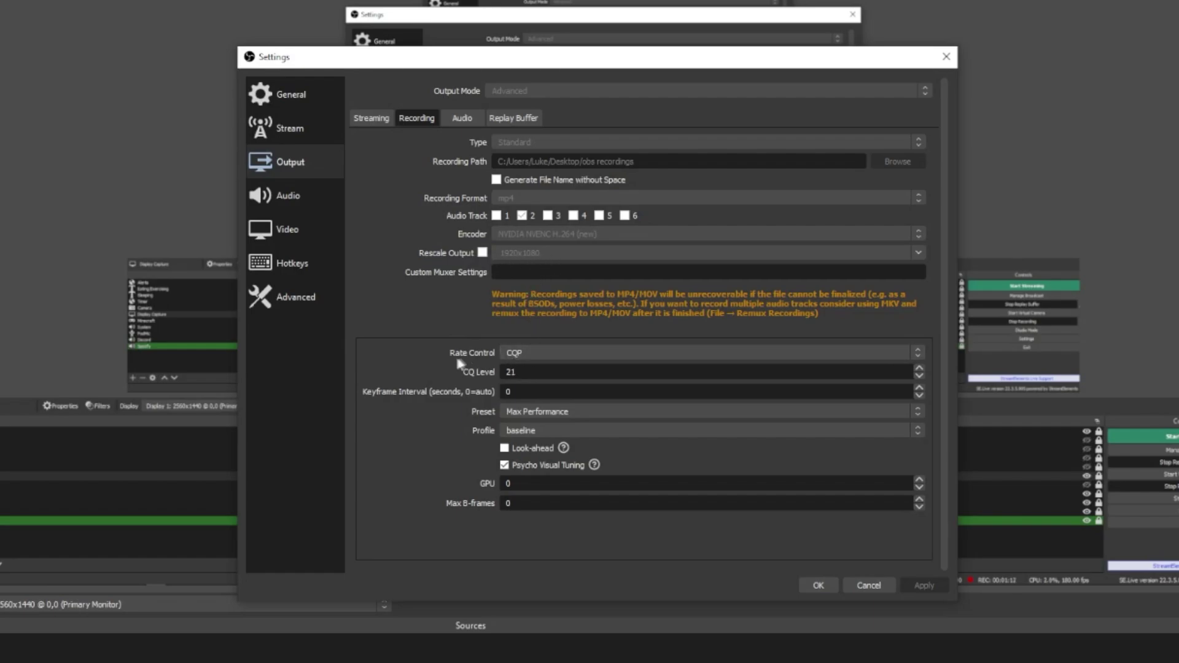
left_click(540, 358)
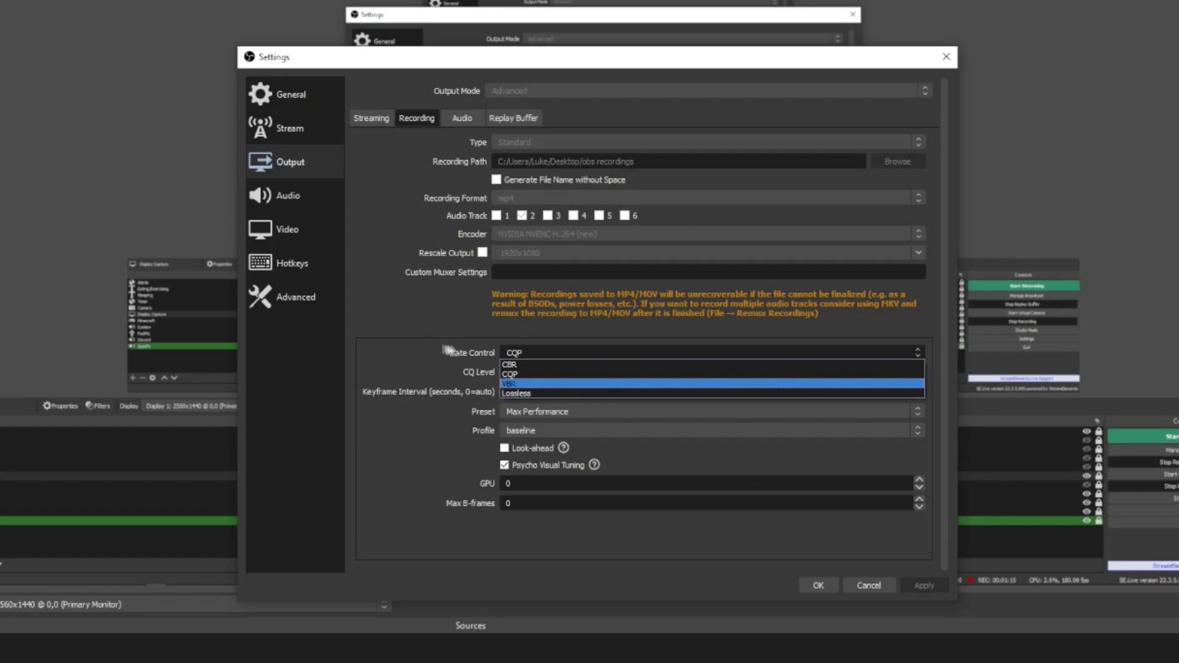
left_click(437, 330)
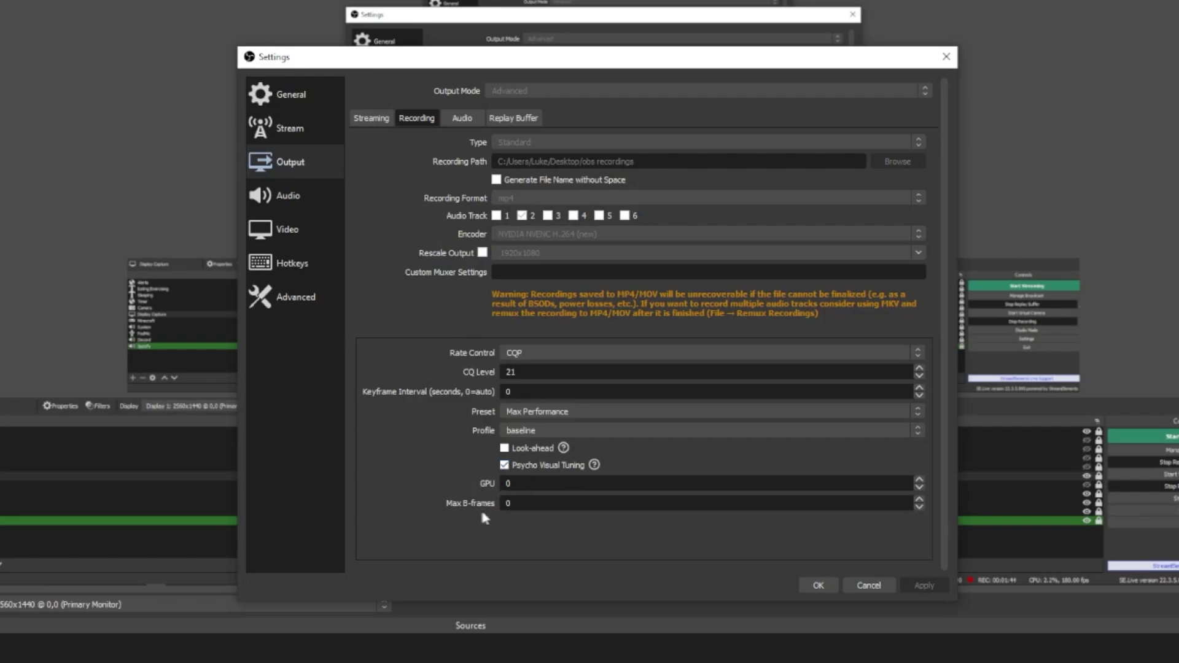
- Examine the Replay Buffer and Audio output settings and the Video page's resolution and frame rate
left_click(513, 118)
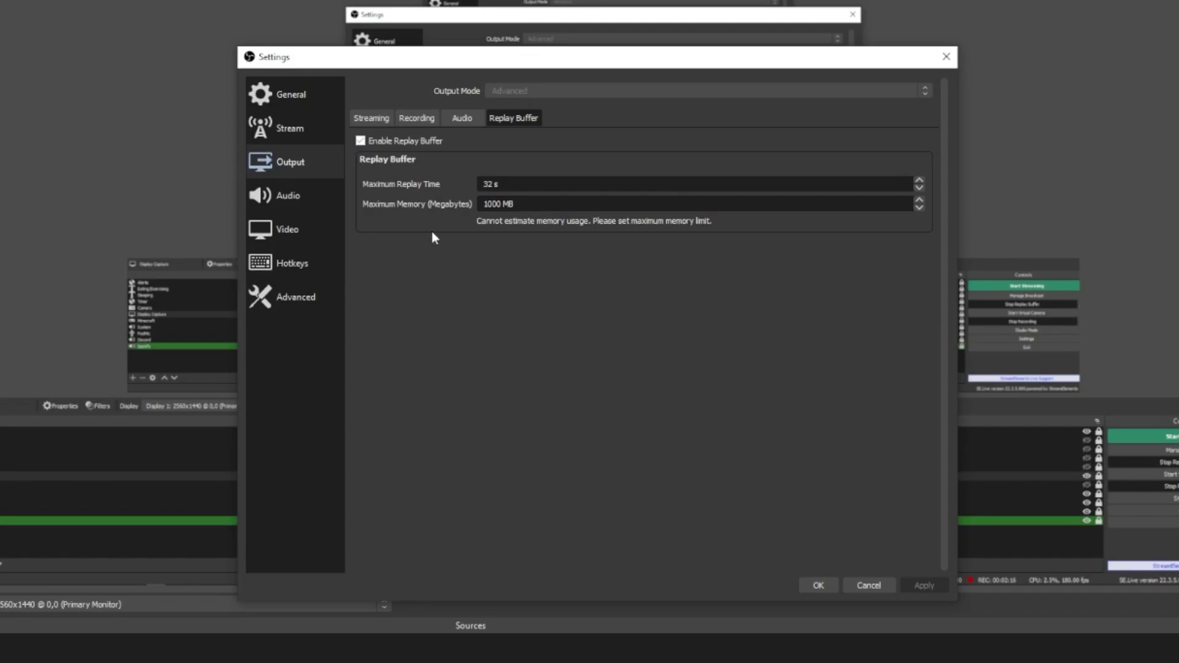
key("ctrl+shift+Tab")
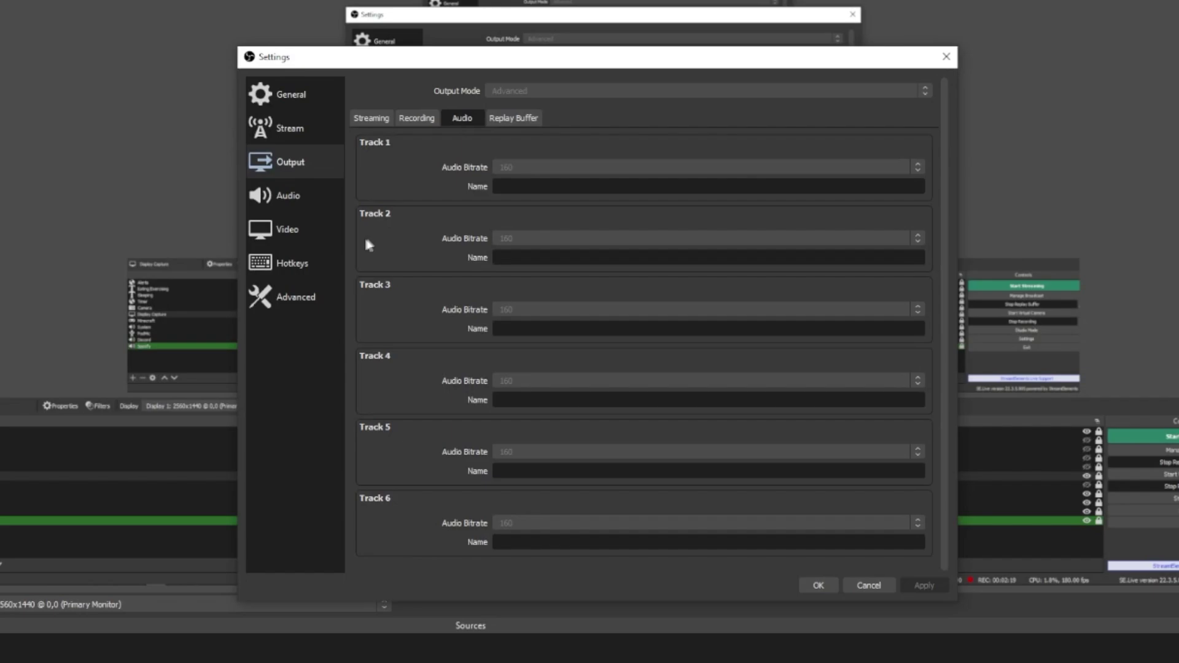
left_click(287, 229)
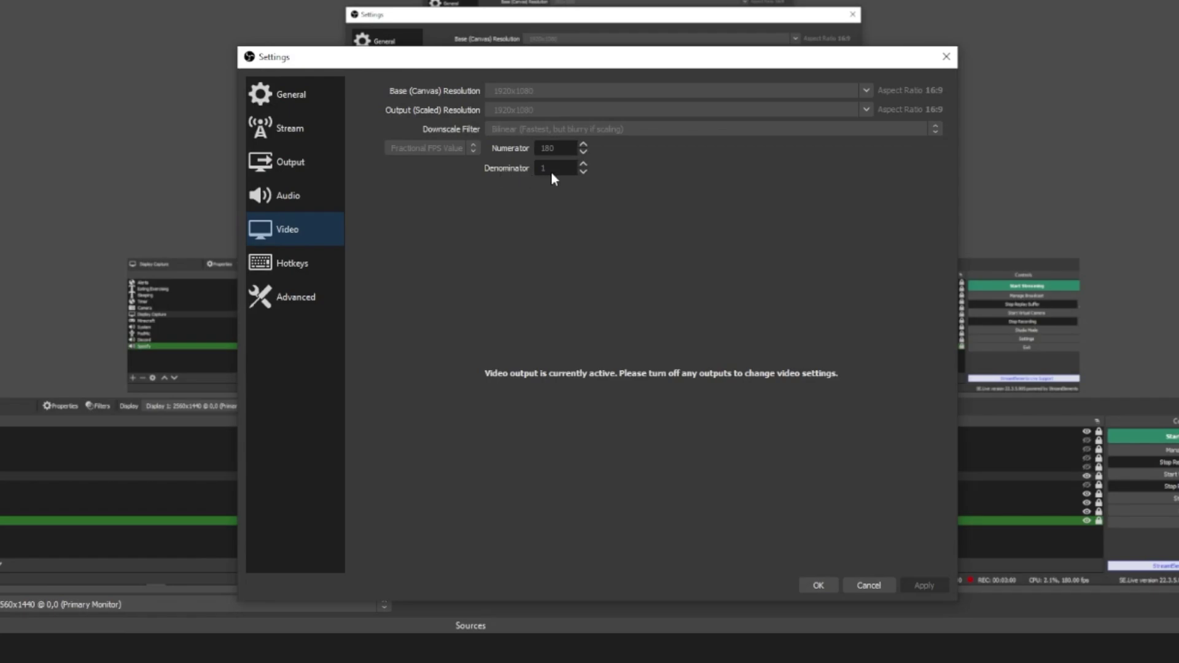
- Look through the hotkey list, including the Save Replay hotkey and the hotkeys for each scene and source
left_click(292, 263)
scroll(404, 273, "down", 8)
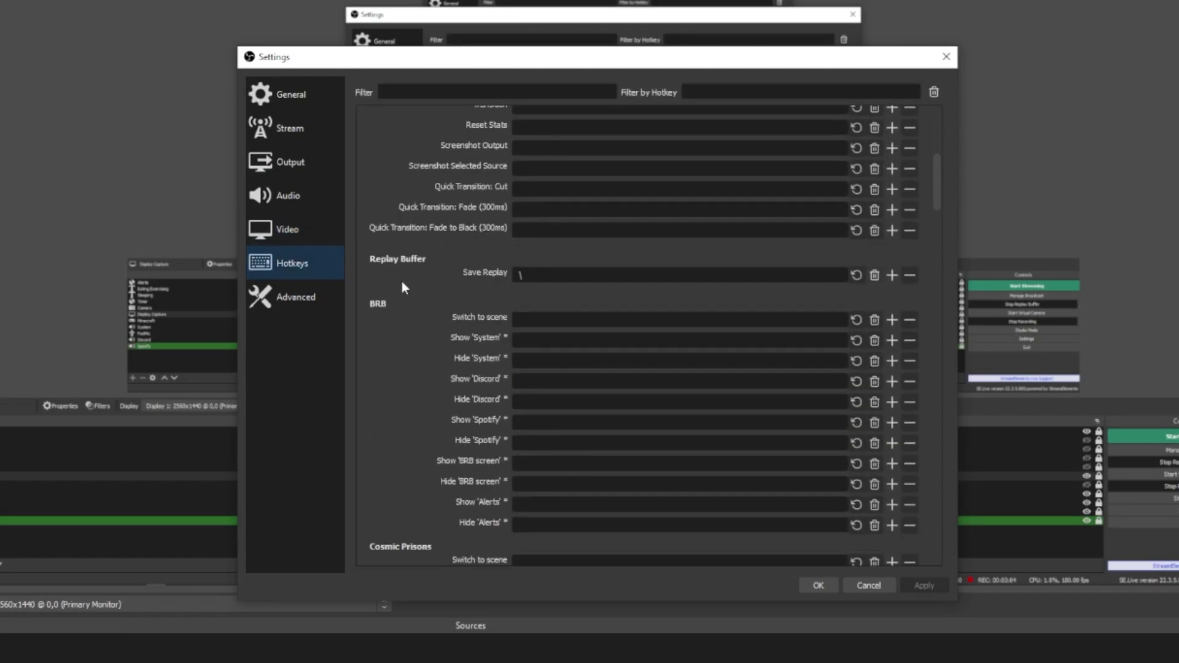
scroll(402, 289, "down", 2)
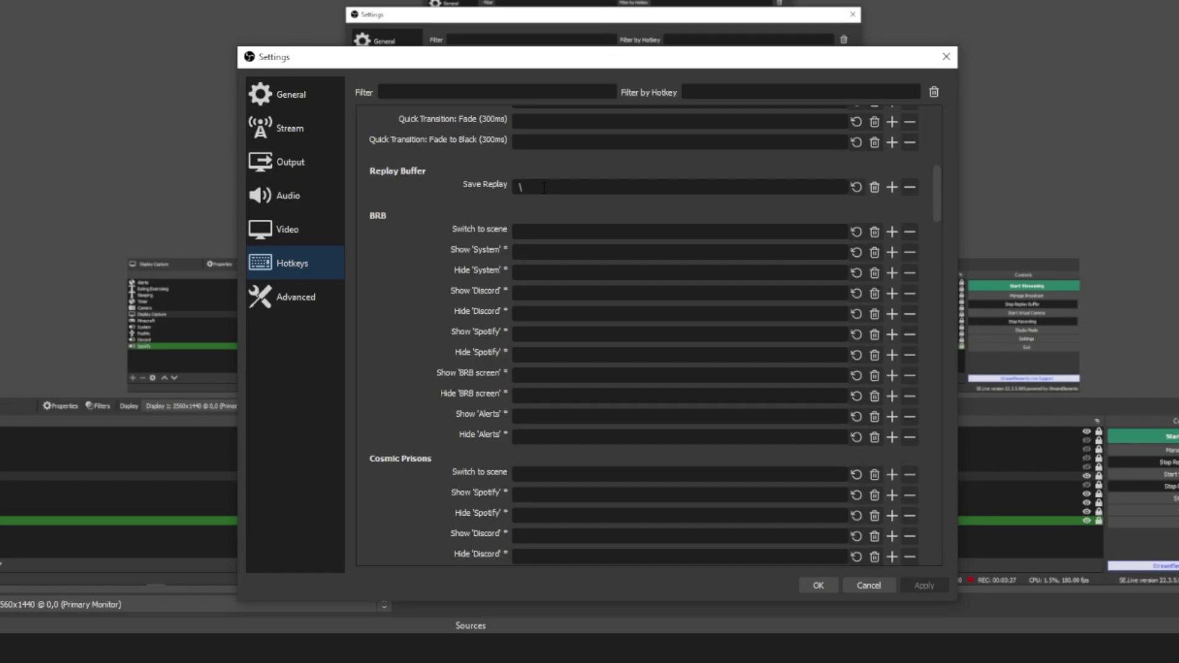
scroll(520, 187, "down", 12)
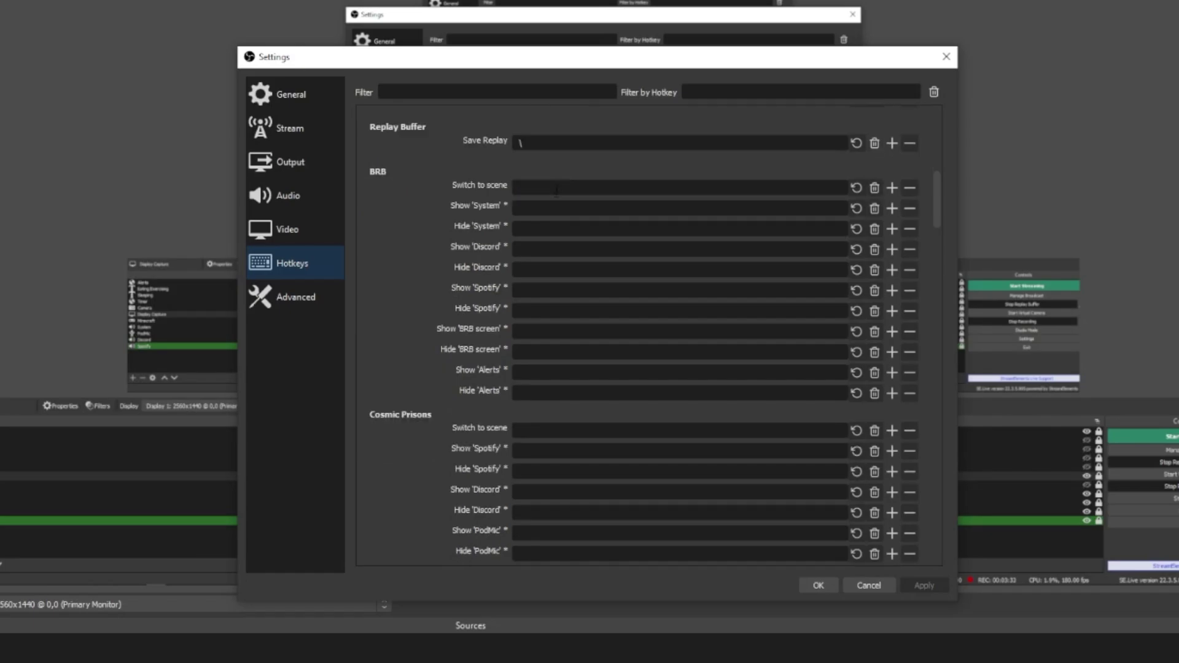
scroll(589, 303, "down", 15)
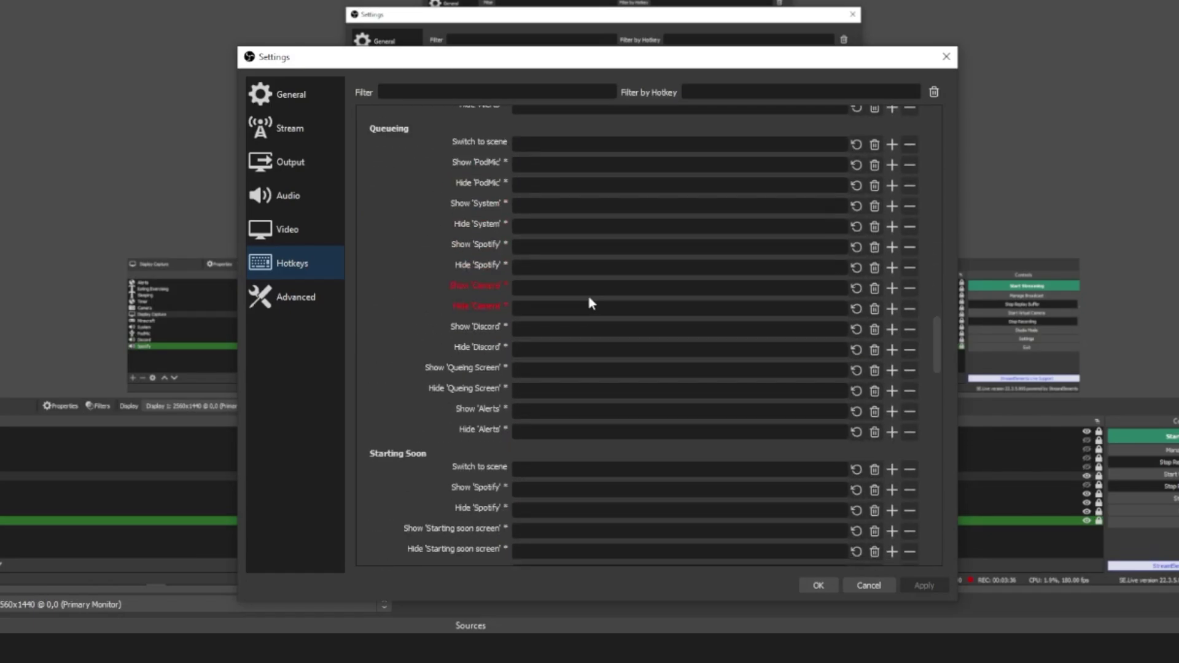
scroll(592, 300, "down", 3)
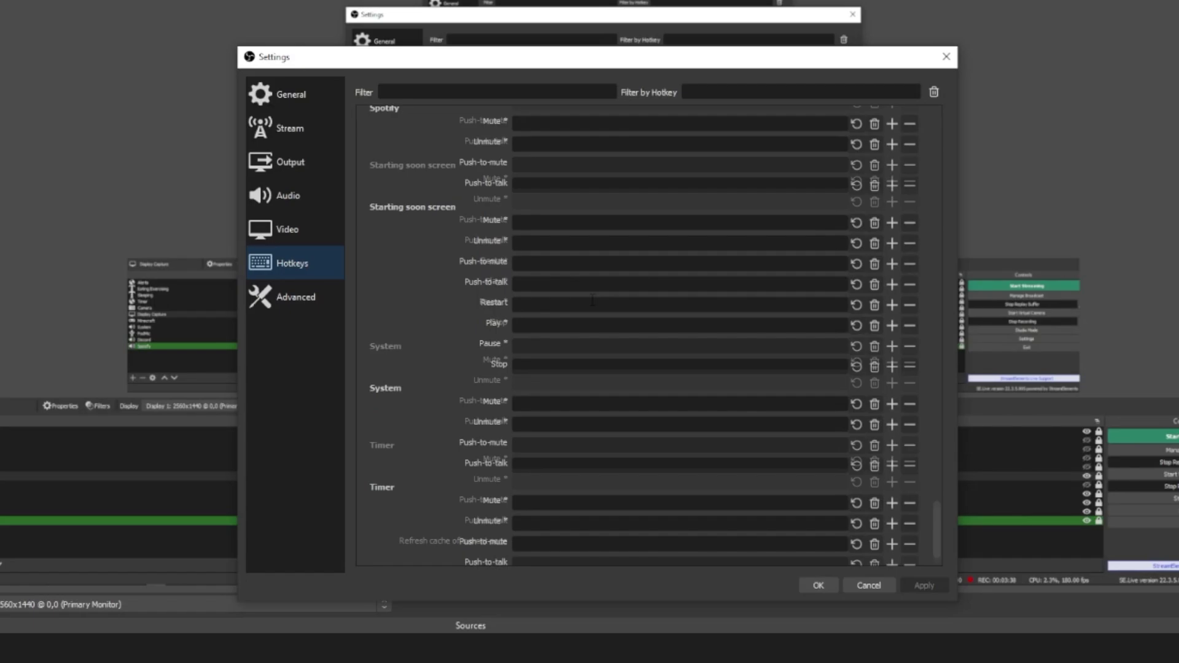
scroll(467, 314, "up", 10)
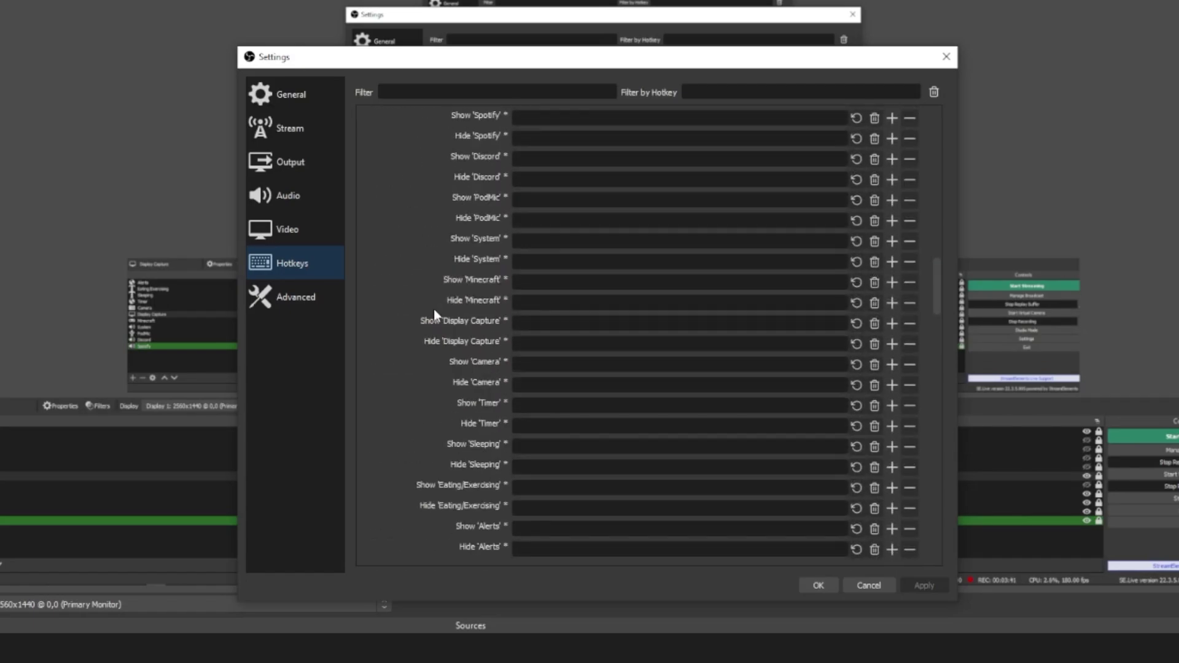
- Examine the Advanced settings page and close the OBS settings with OK
key("Down")
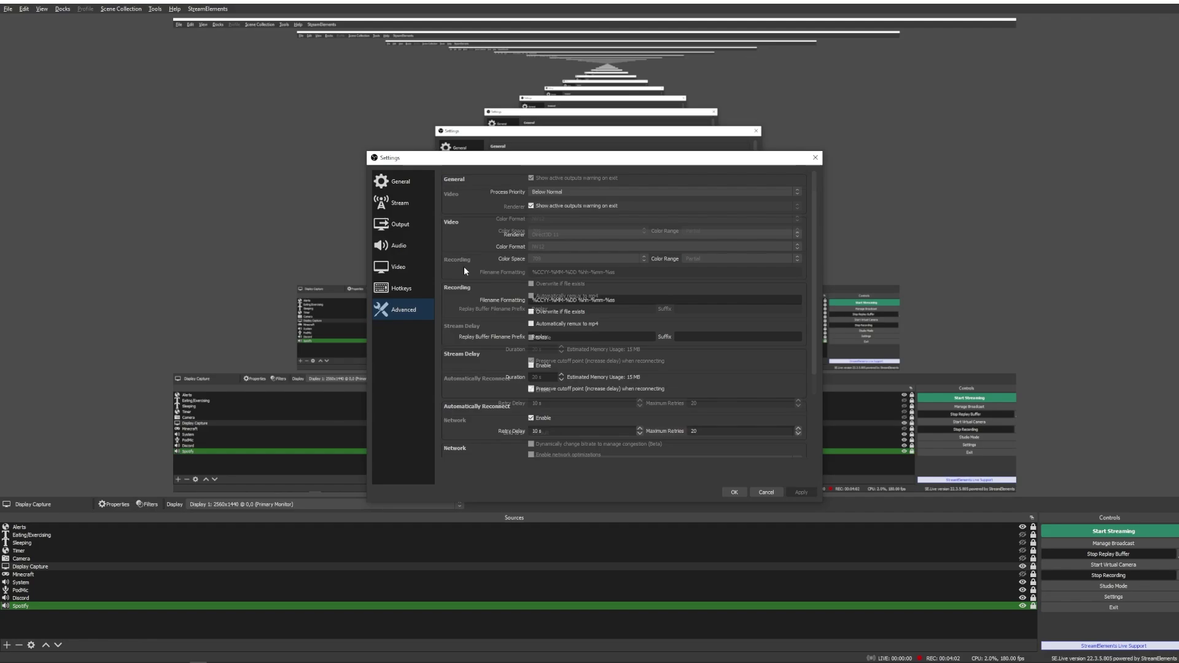
scroll(462, 267, "down", 2)
scroll(452, 278, "up", 3)
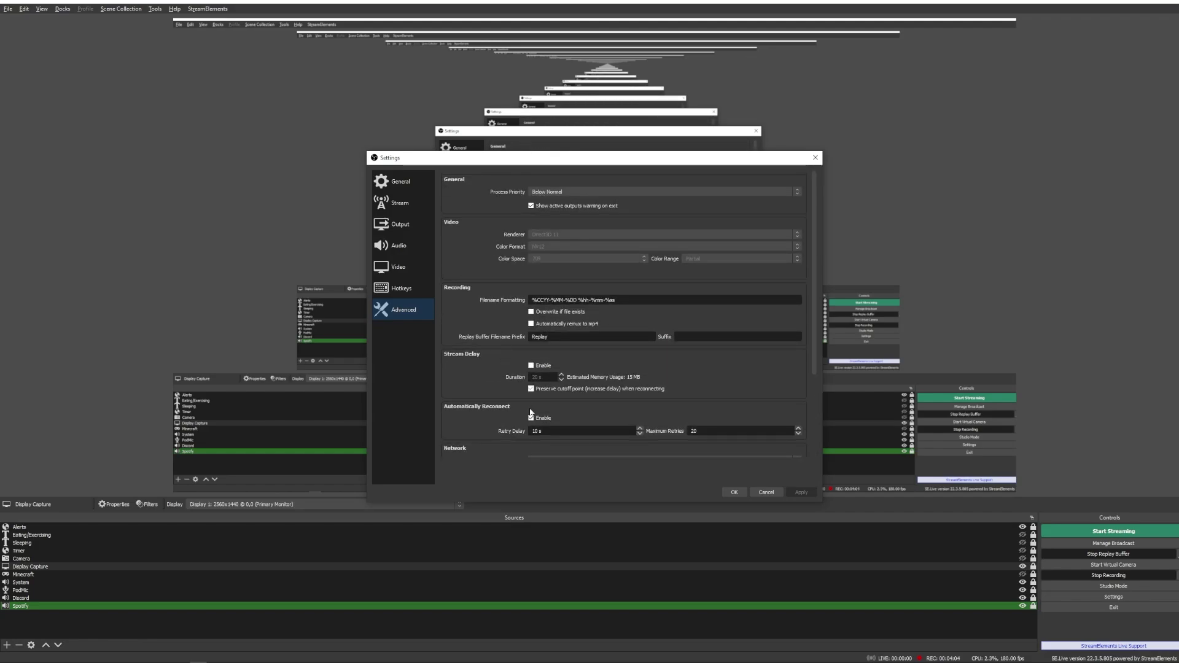
left_click(733, 492)
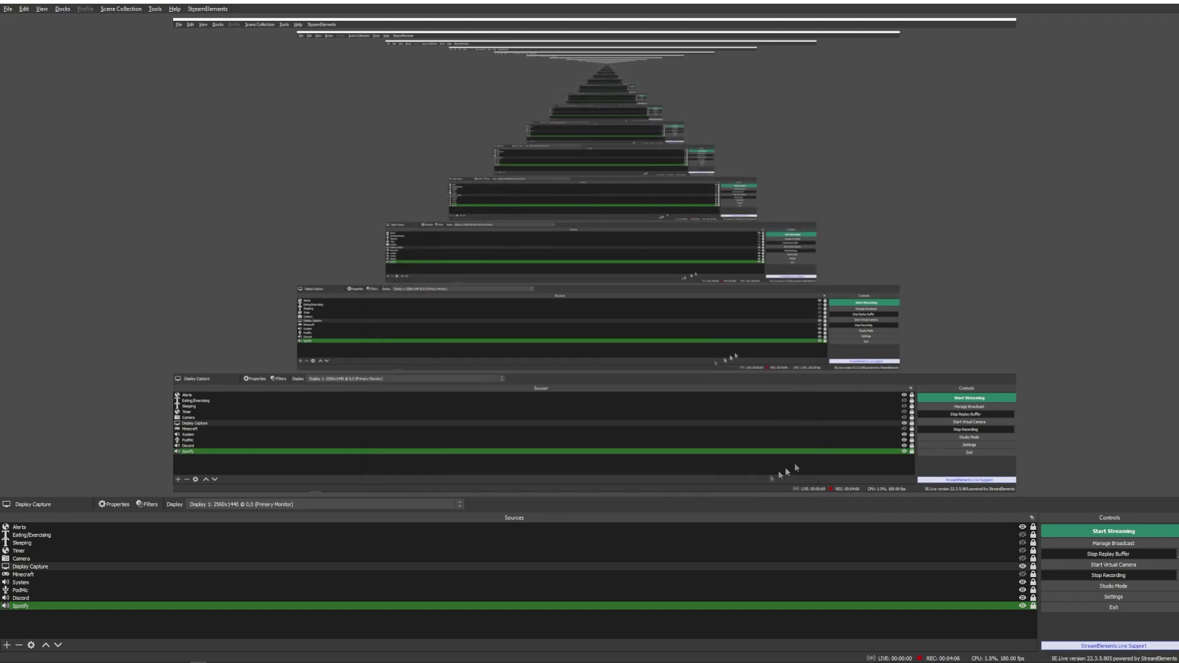
- Stop the replay buffer and start it again
left_click(1148, 555)
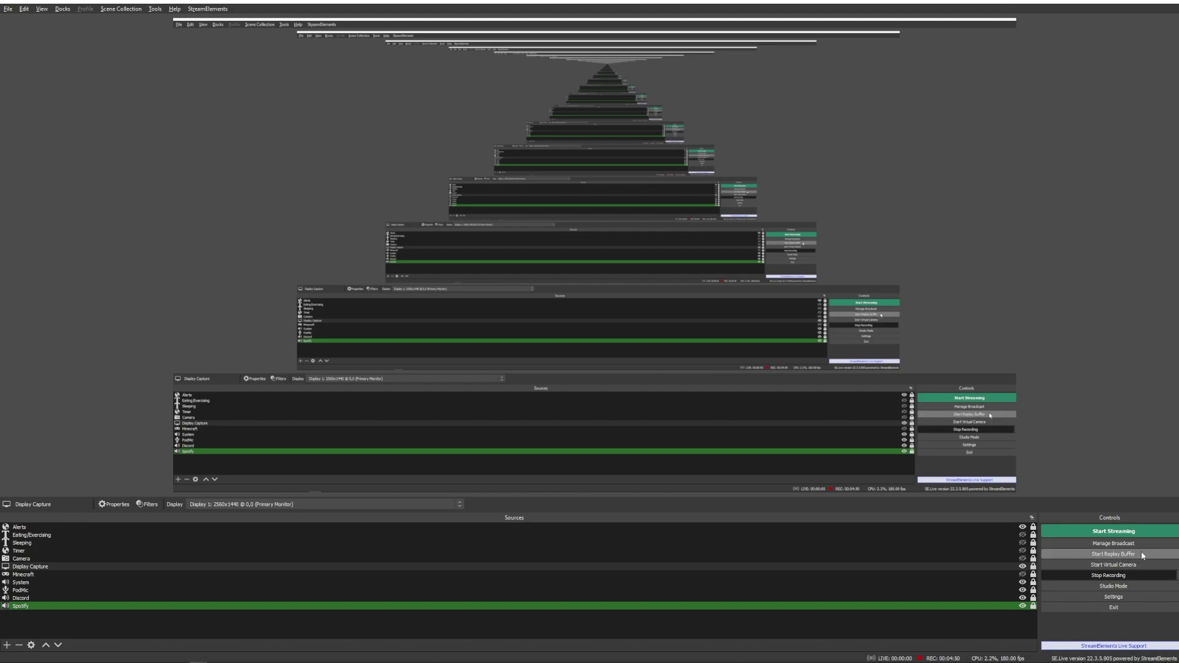
left_click(1140, 553)
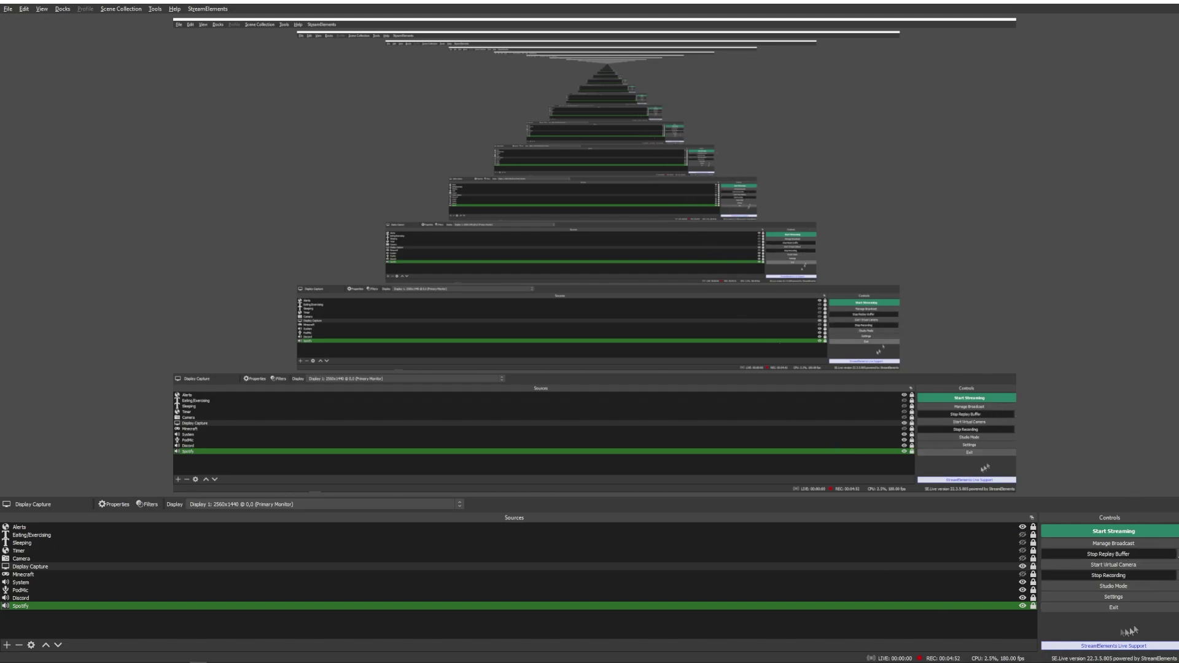